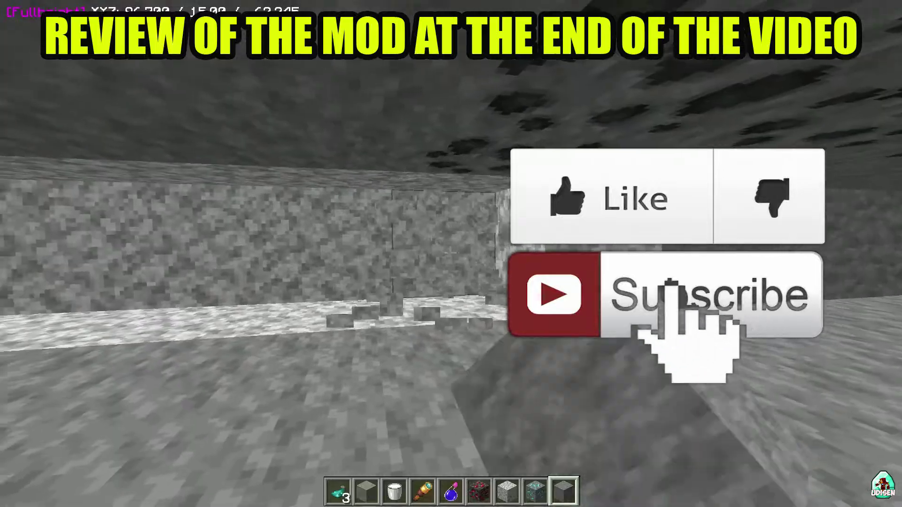
key(w)
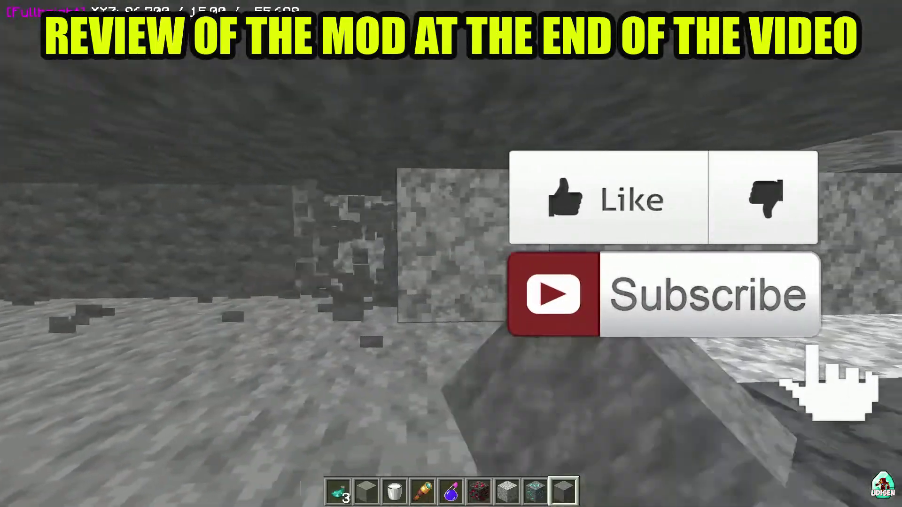
Step: Walk forward through the cave and switch to X-ray view with X
key(x)
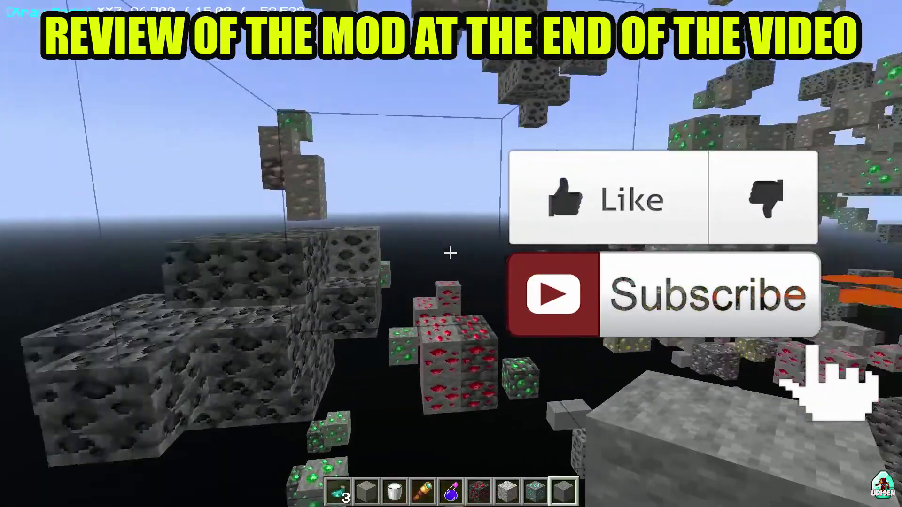
Step: Turn X-ray back to fullbright and show the launcher's Java Edition installations list
key(x)
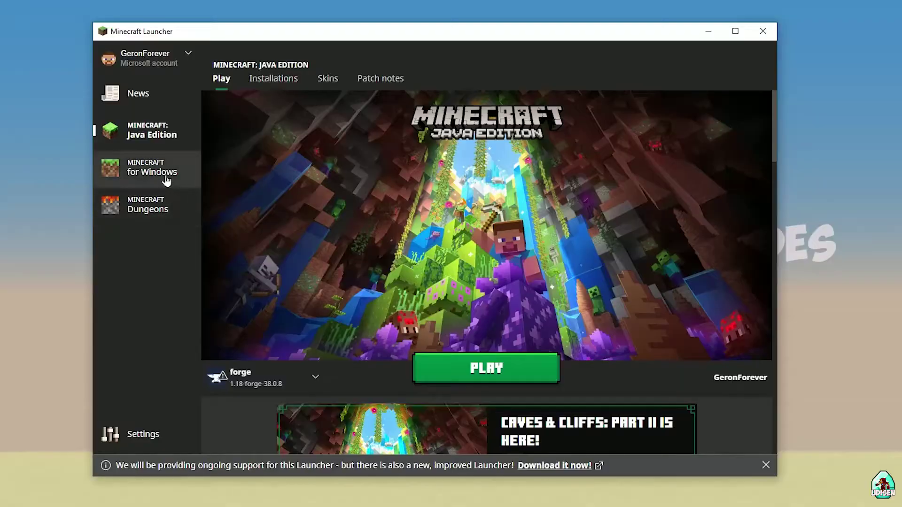
click(145, 100)
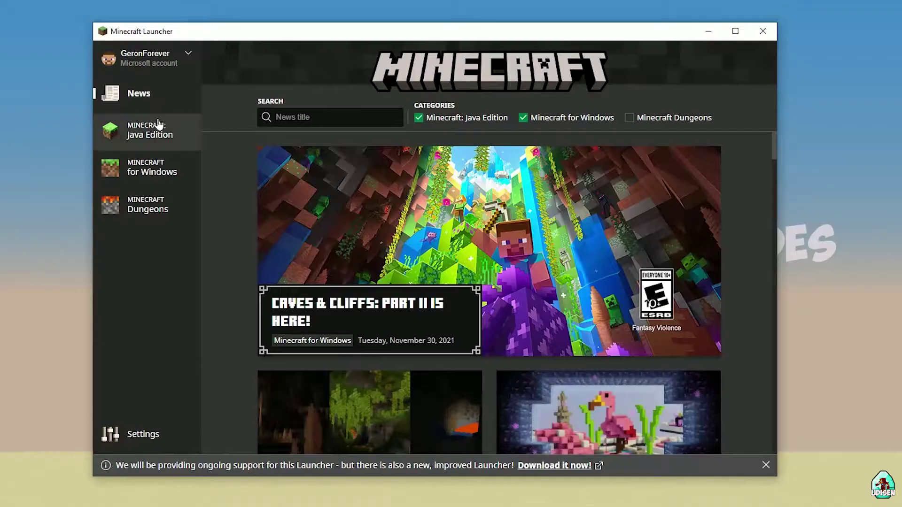
click(150, 132)
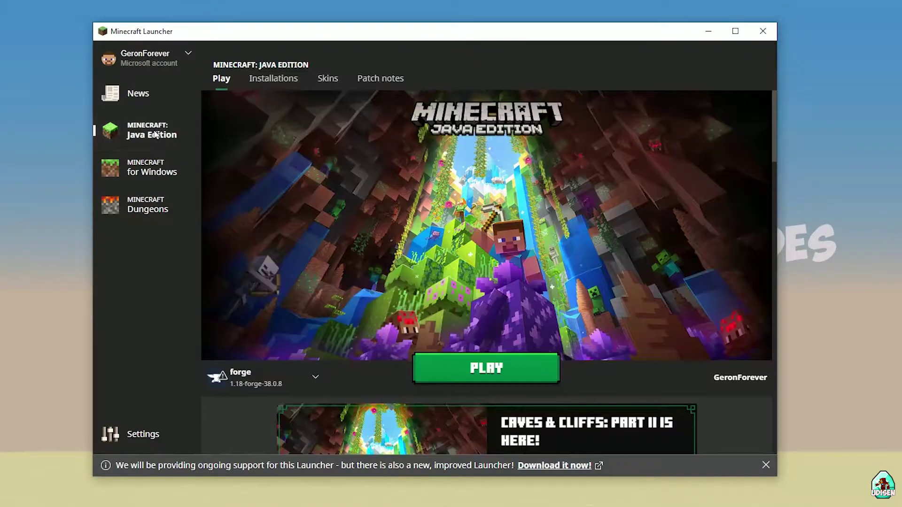
click(266, 81)
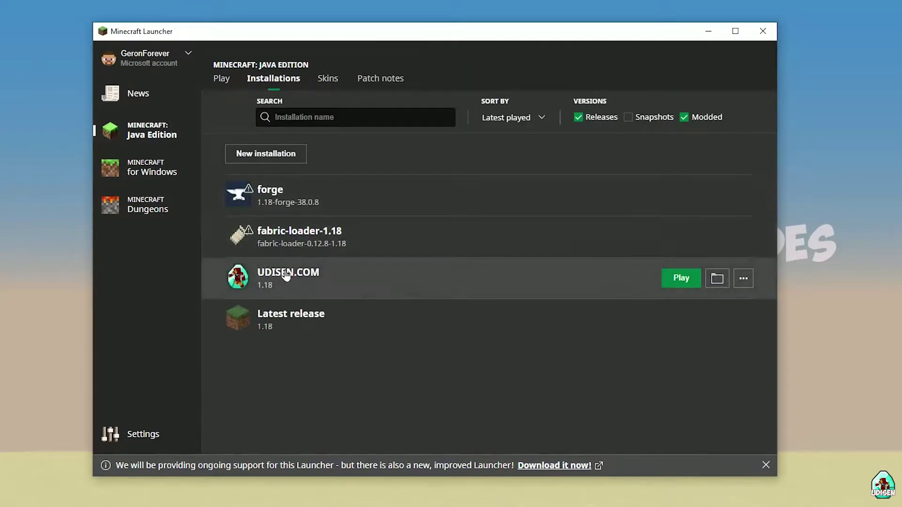
Step: Start a new installation with a throwaway name, then cancel it
click(276, 159)
click(367, 161)
text(hnghnhgnhgnghnhgn)
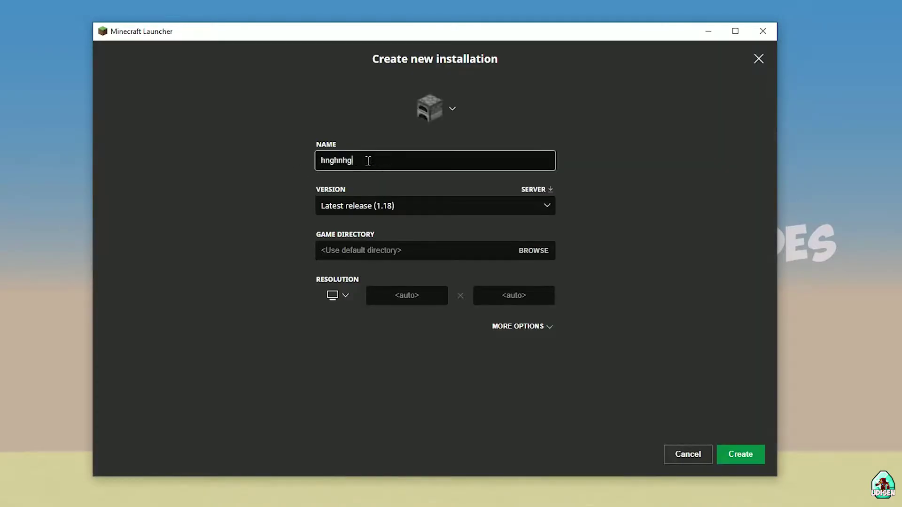
click(694, 459)
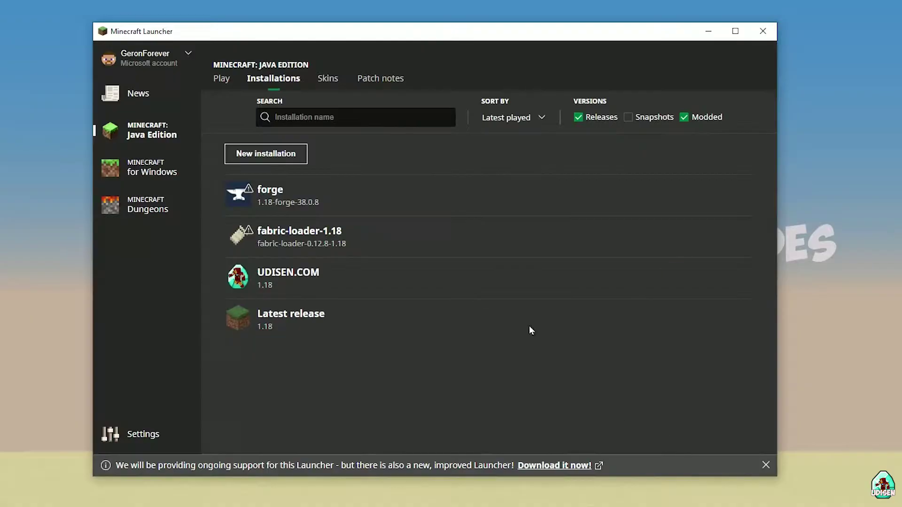
Step: Open UDISEN.COM's settings and browse the version list, keeping release 1.18
click(437, 284)
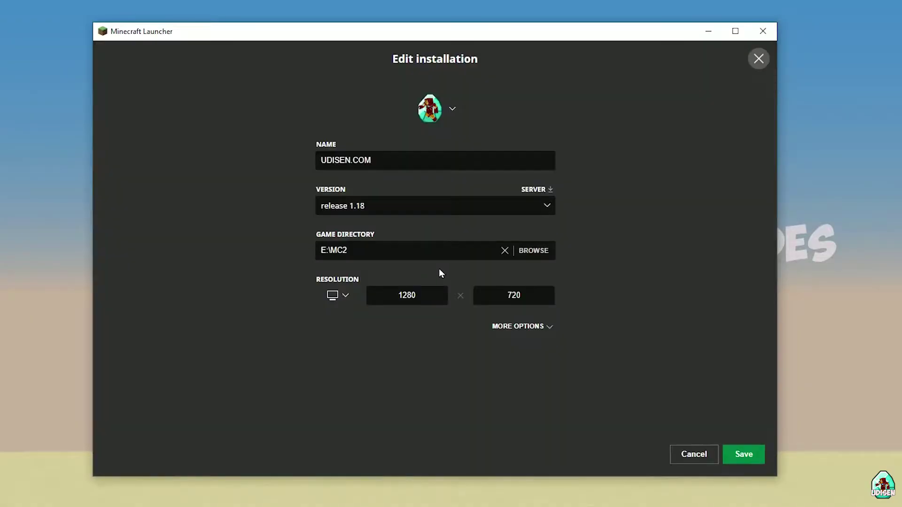
click(393, 204)
click(392, 204)
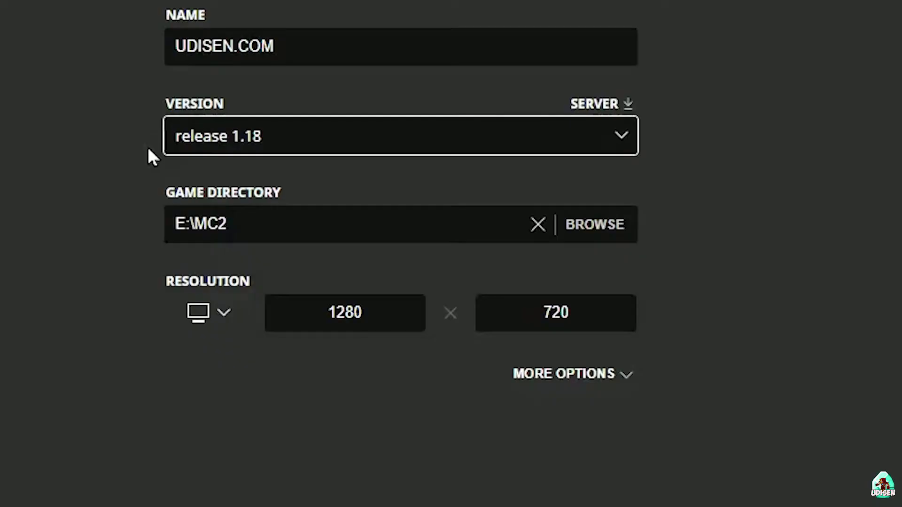
click(264, 142)
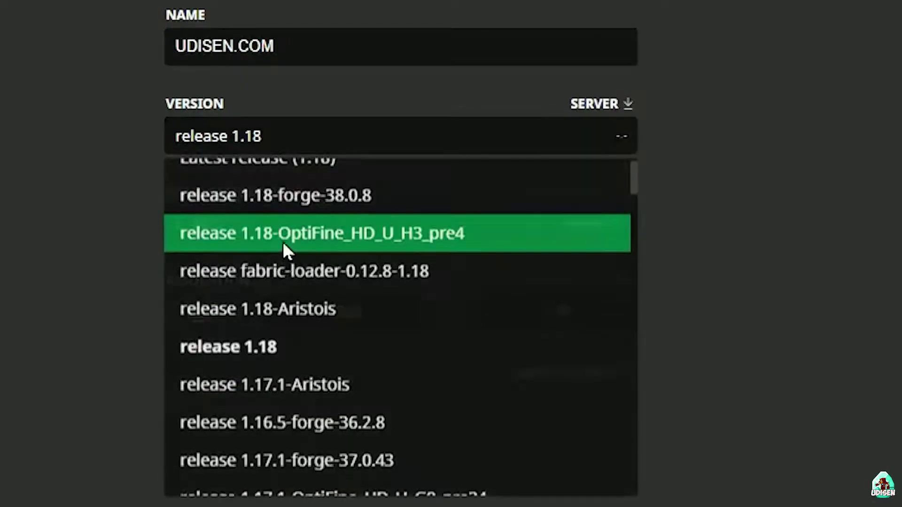
click(277, 348)
Step: Try 1.18_experimental-snapshot-4 for UDISEN.COM, then set it back to release 1.18
click(207, 148)
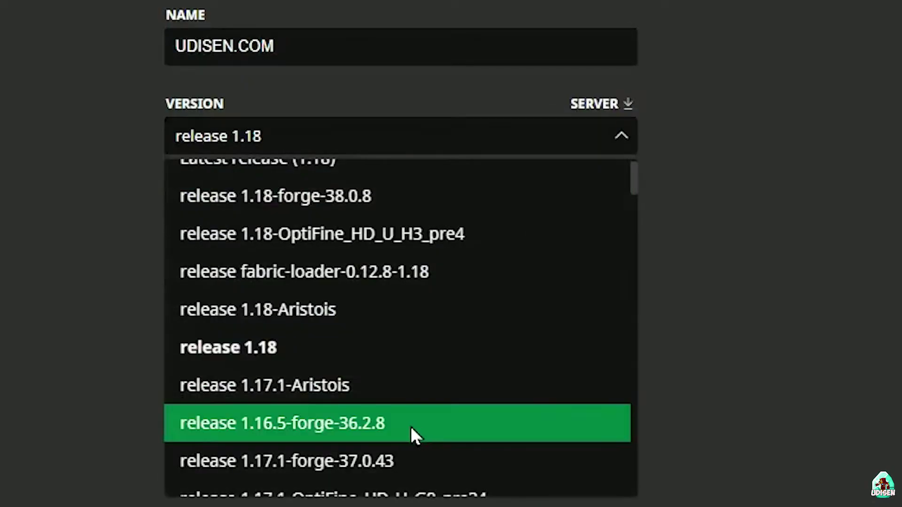
scroll(410, 292, down, 5)
scroll(414, 296, up, 2)
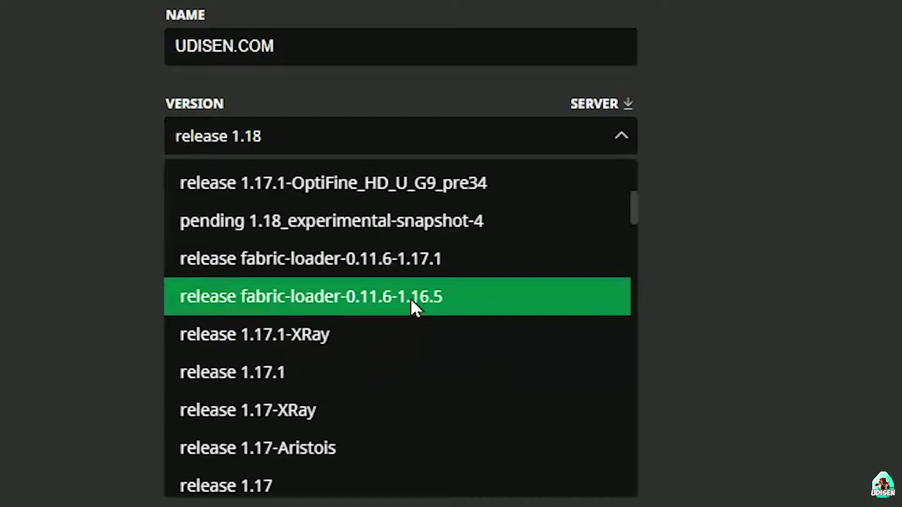
click(393, 223)
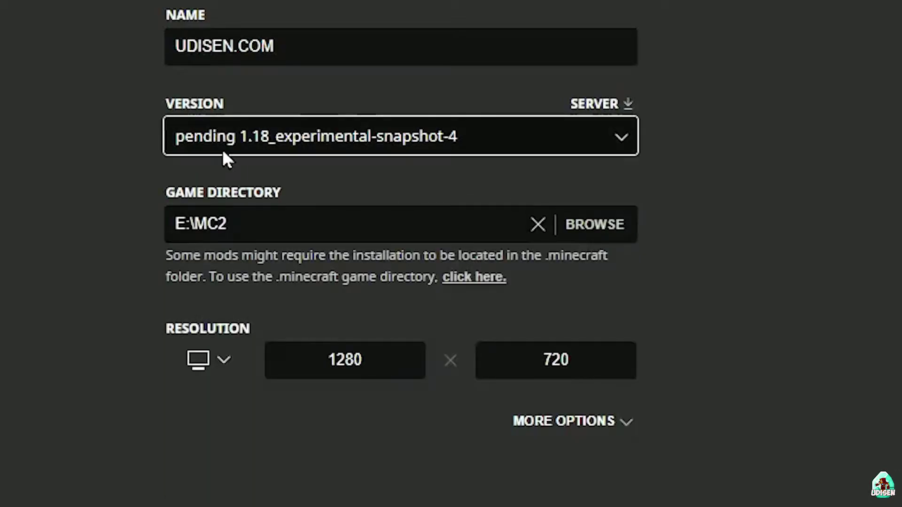
click(359, 139)
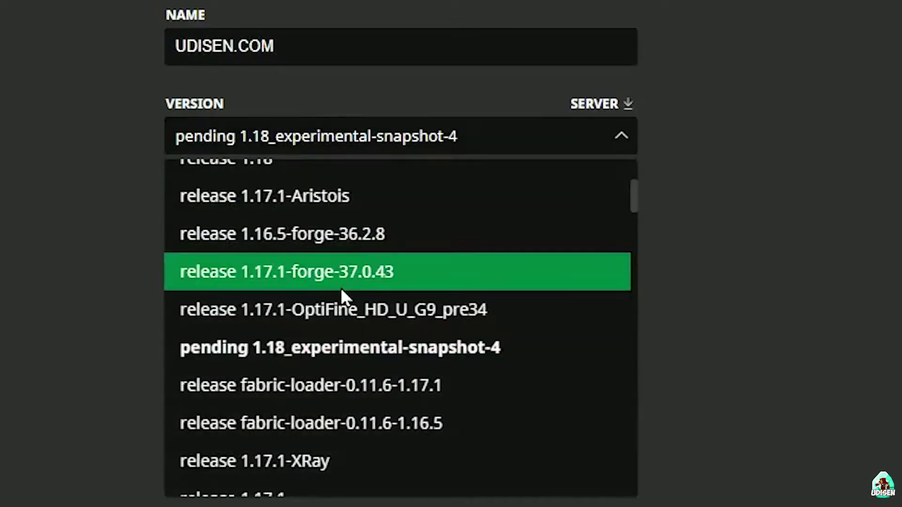
scroll(345, 310, up, 2)
scroll(348, 316, up, 3)
click(312, 316)
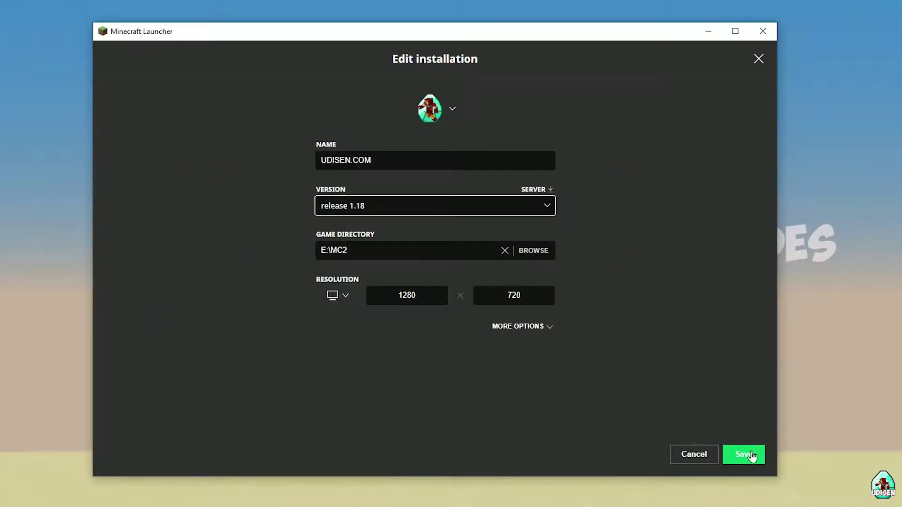
Step: Save UDISEN.COM, then close the Minecraft 1.18 game and the launcher
click(751, 455)
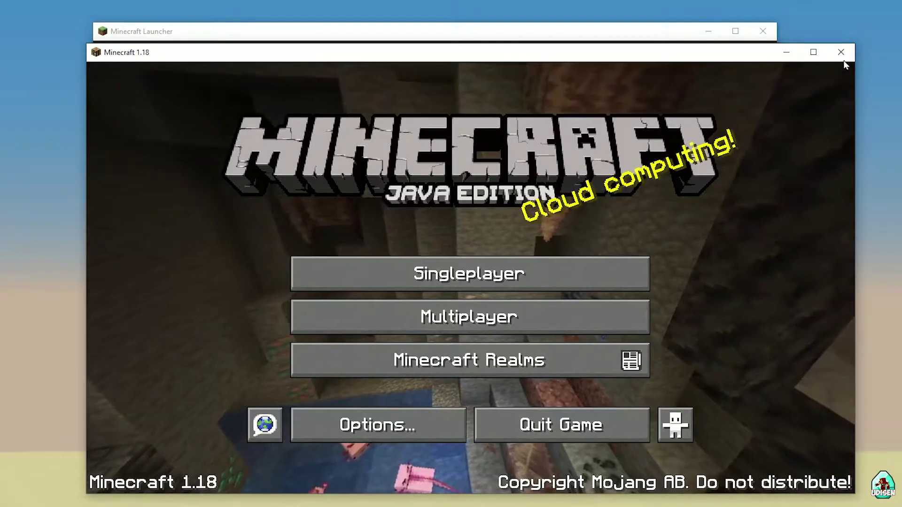
click(841, 52)
click(763, 31)
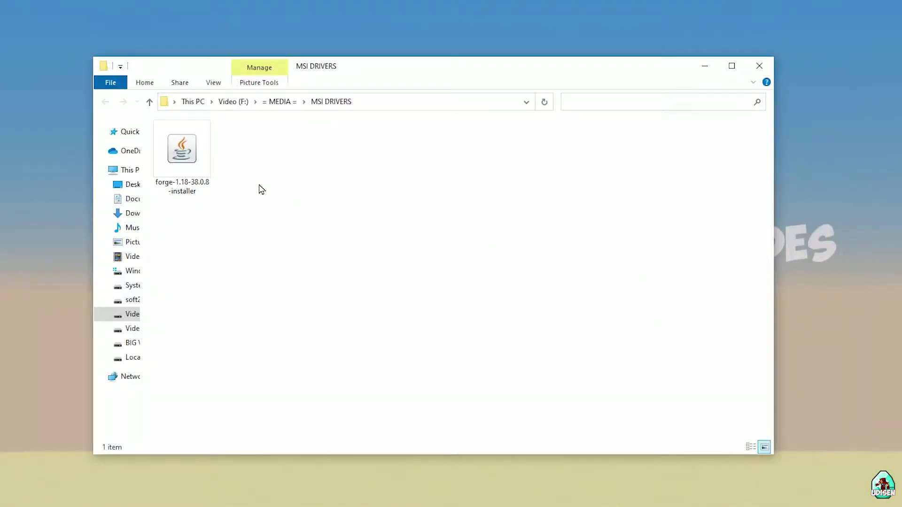
Step: Select forge-1.18-38.0.8-installer, check its name without renaming, and run it
click(174, 149)
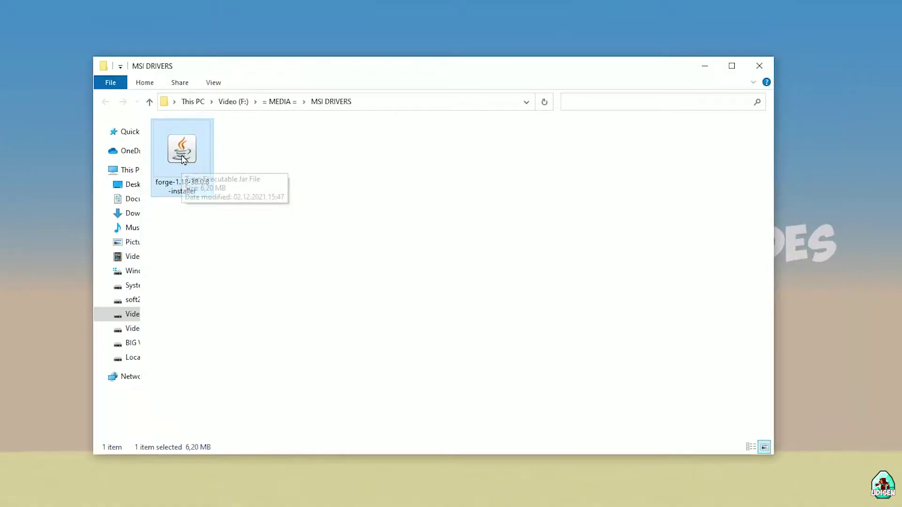
click(178, 190)
click(186, 184)
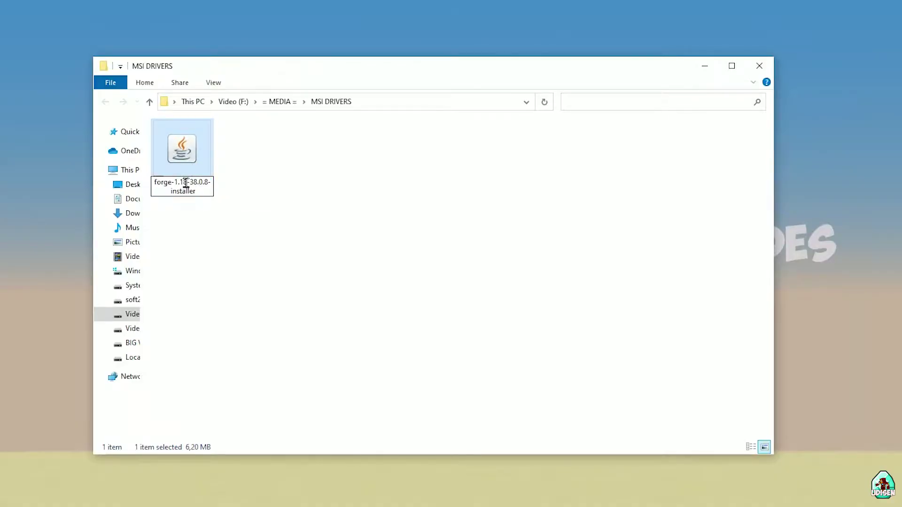
drag(186, 182, 141, 181)
key(Return)
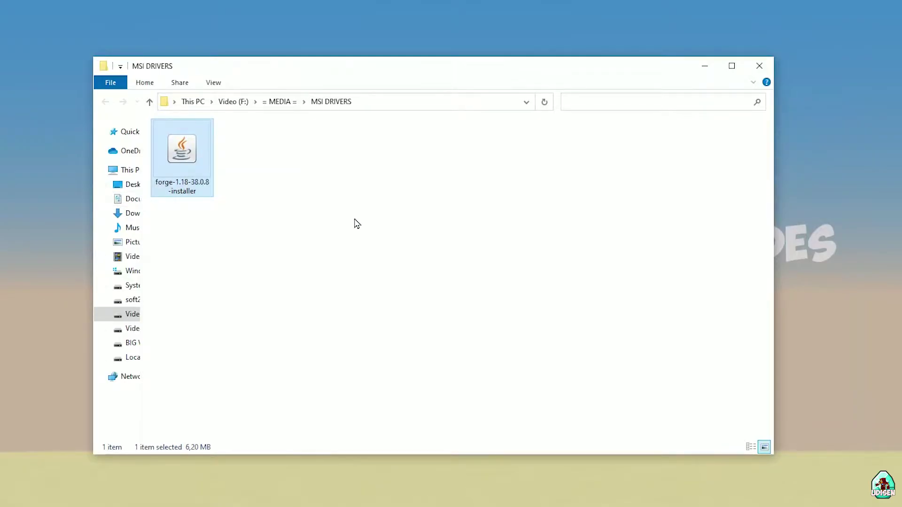
key(Return)
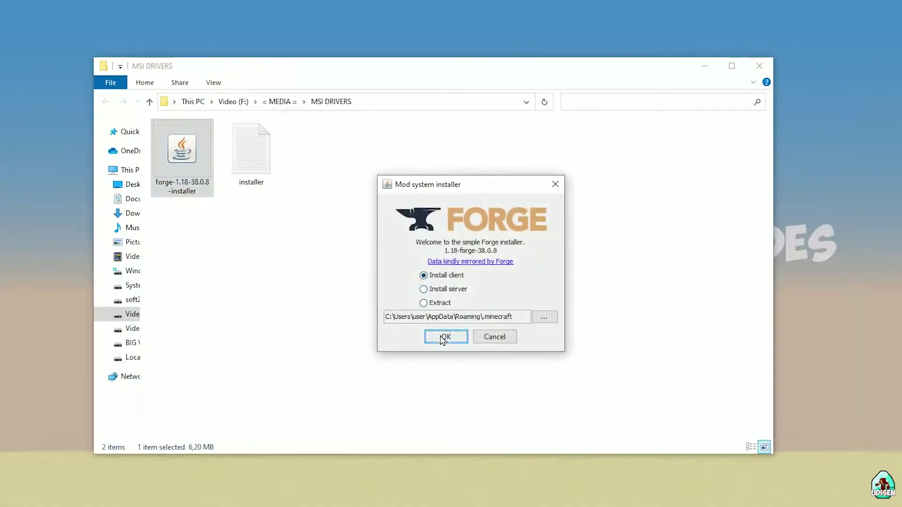
Step: Install the Forge 1.18-forge-38.0.8 client and dismiss the success message
click(443, 339)
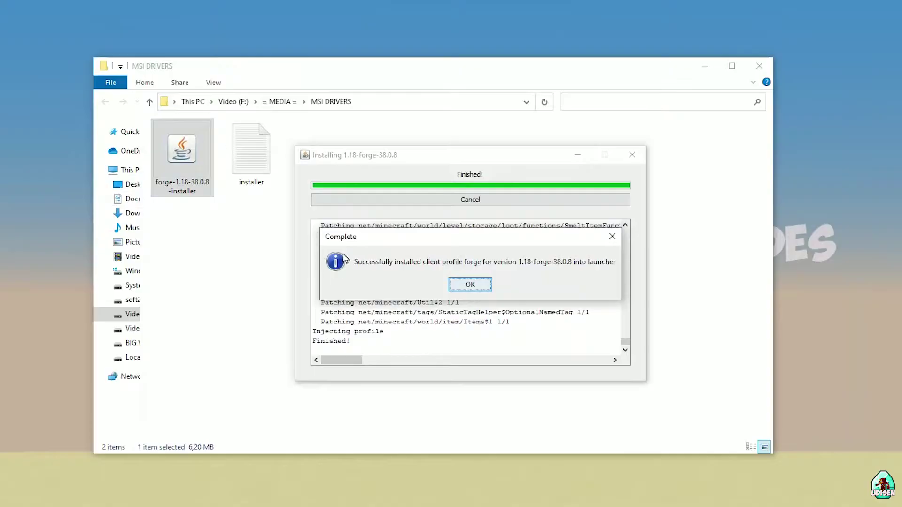
click(611, 236)
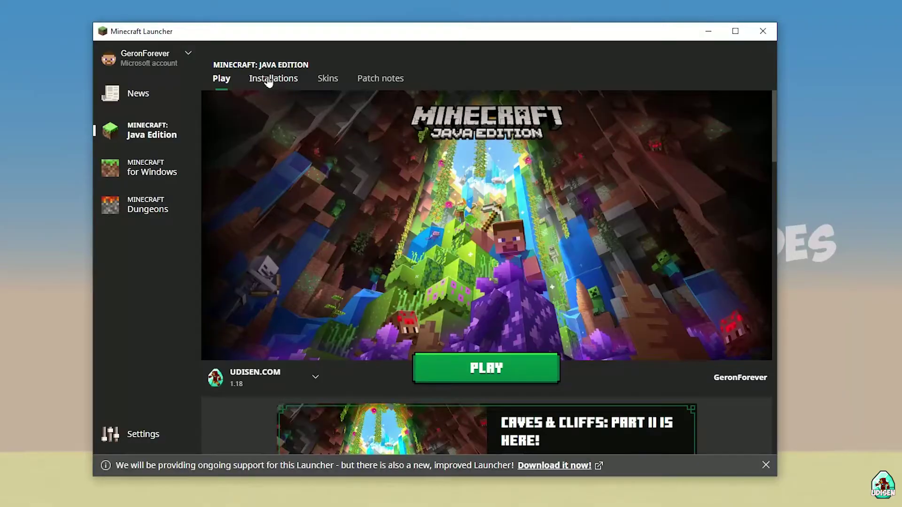
Step: Check the forge installation's version 1.18-forge-38.0.8 without changes, then open its game folder
click(267, 79)
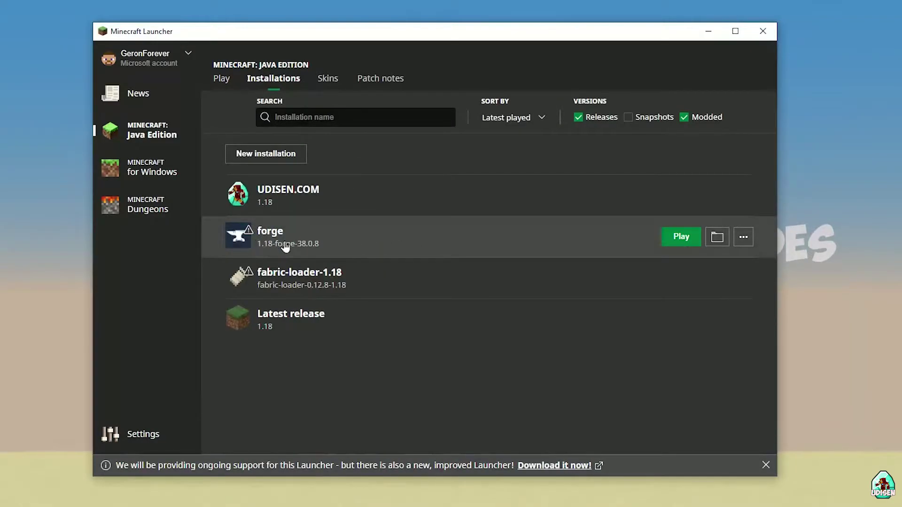
click(364, 247)
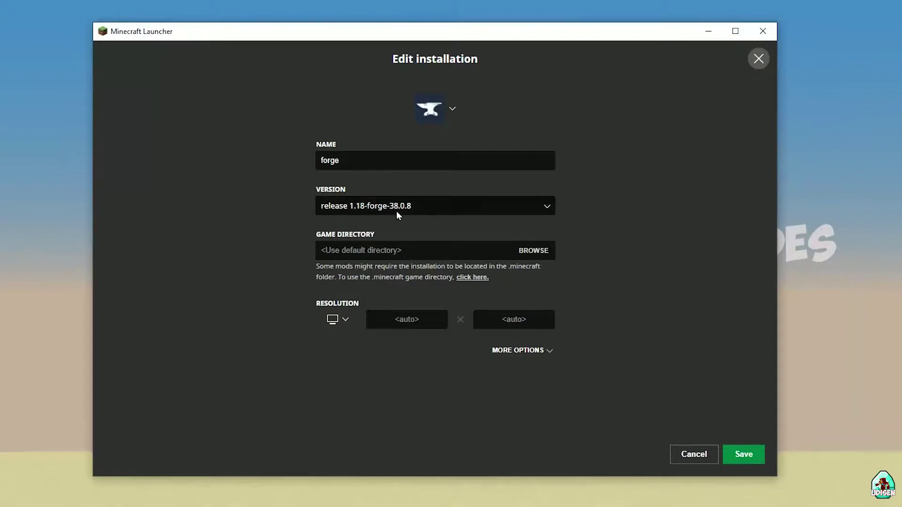
click(435, 210)
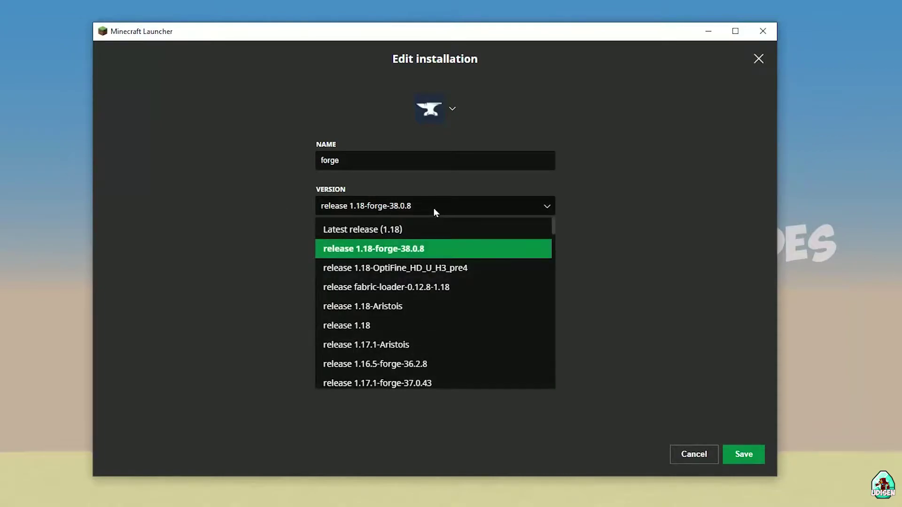
click(434, 210)
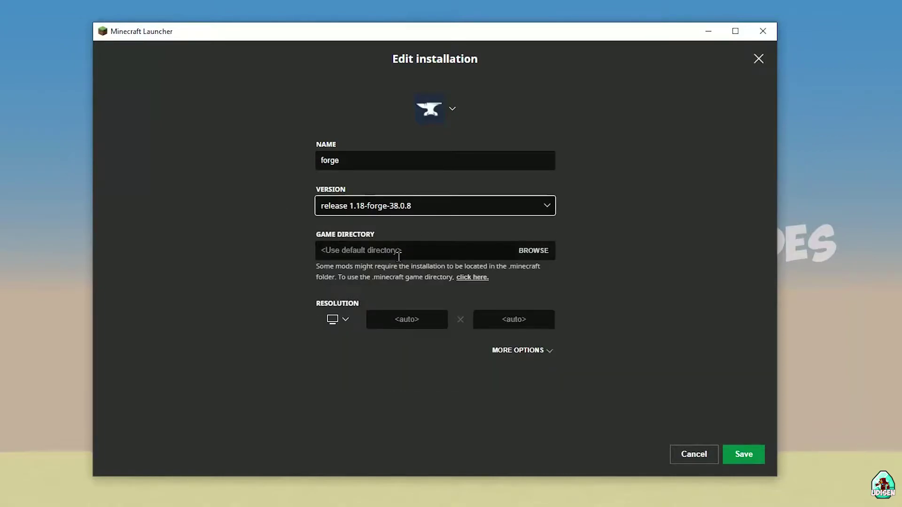
click(411, 214)
click(357, 248)
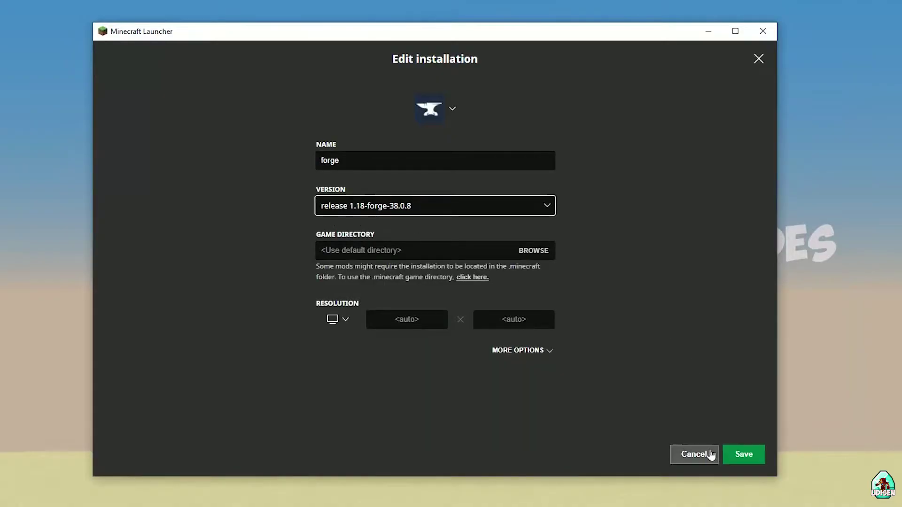
click(700, 453)
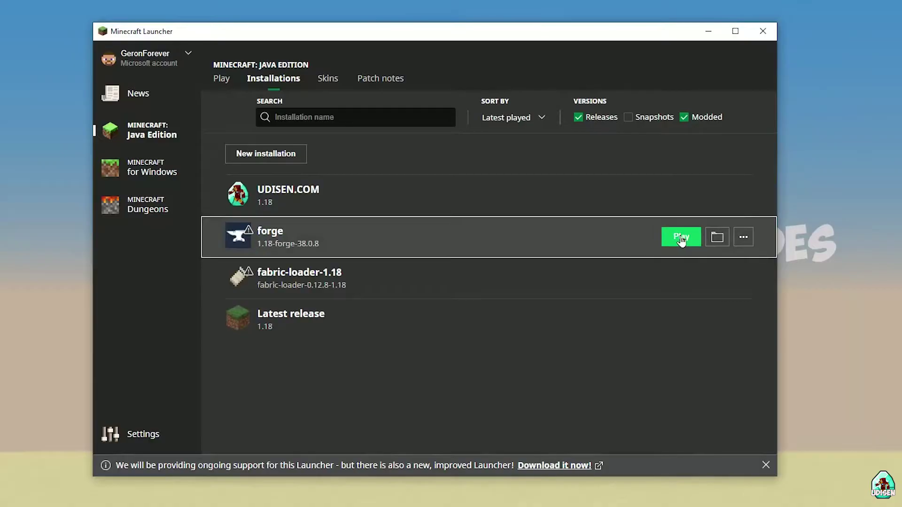
click(716, 239)
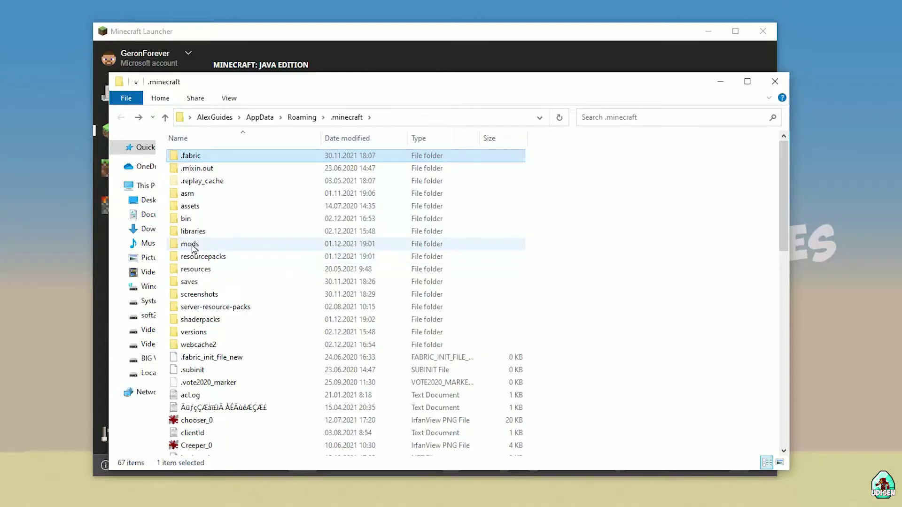
Step: Open the empty mods folder in .minecraft and minimize the folder window
double_click(193, 248)
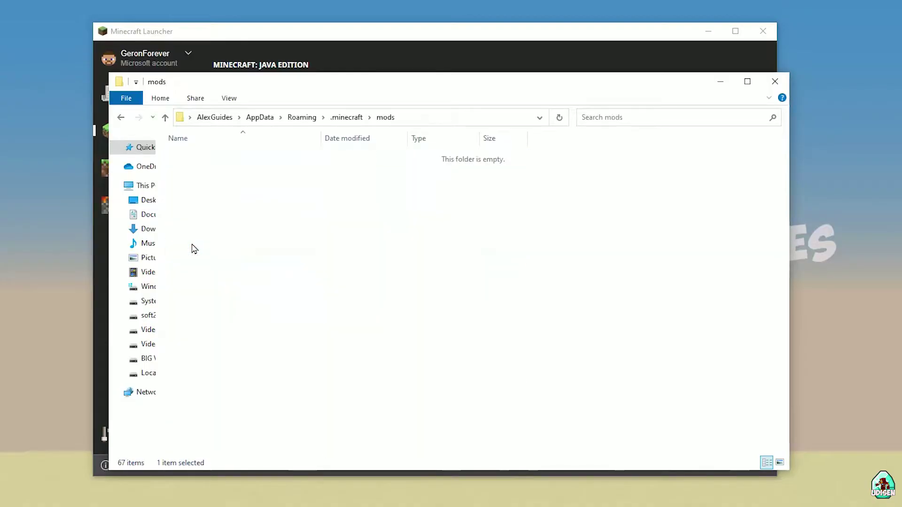
click(721, 81)
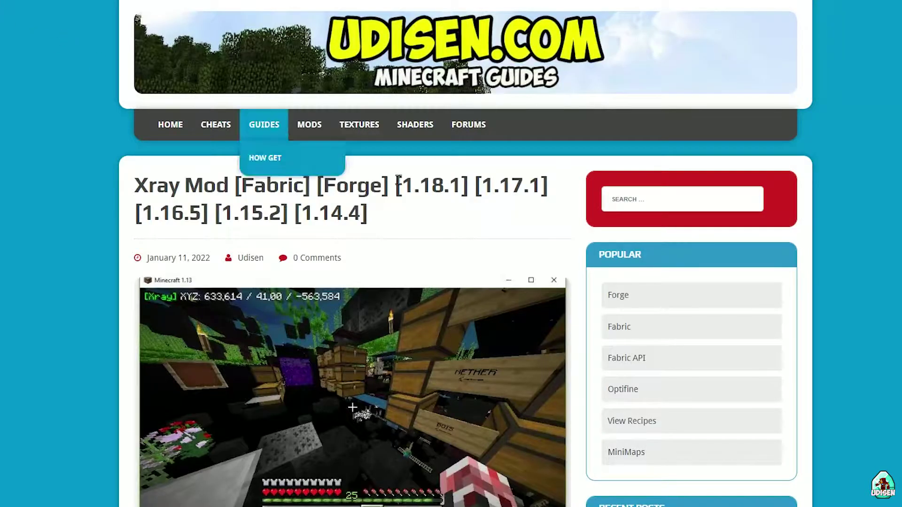
Step: Find the For 1.18.1 (Forge) section and download ForgeXray-1.1.1-1.18.x
scroll(357, 163, down, 15)
scroll(353, 168, down, 20)
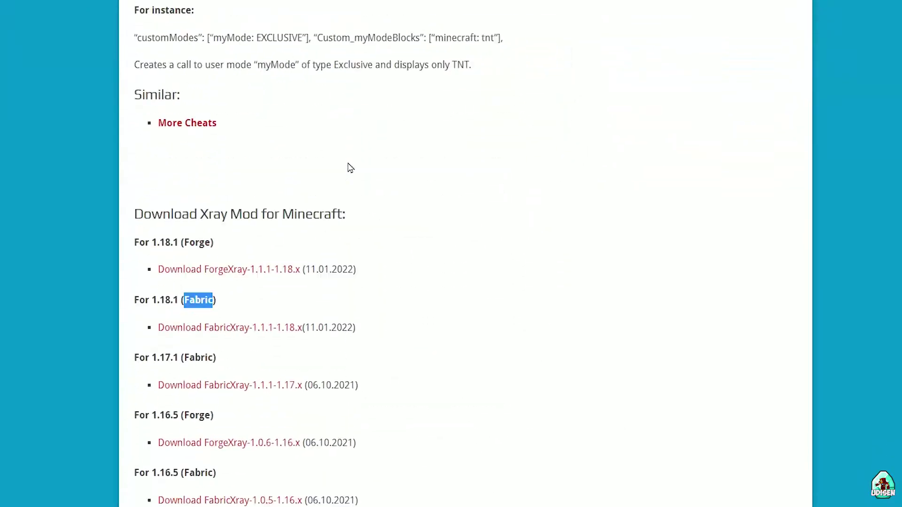
scroll(348, 165, up, 9)
scroll(346, 163, down, 3)
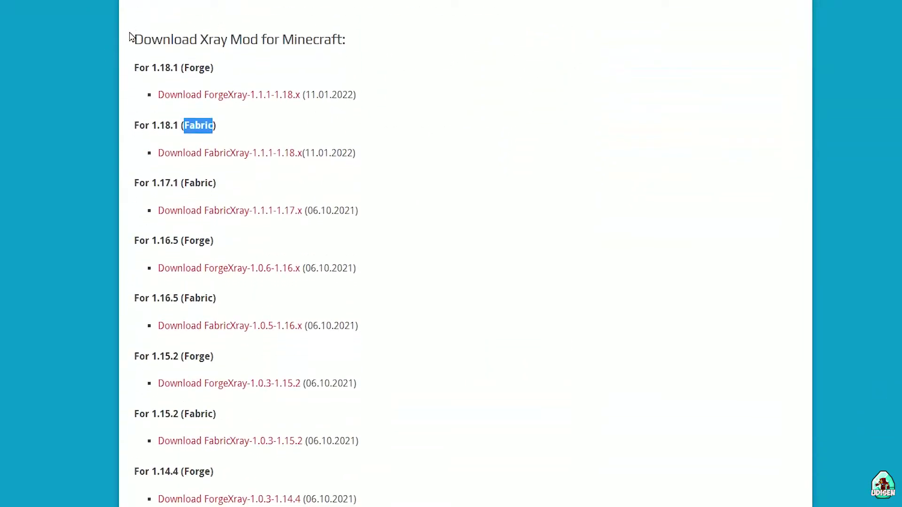
drag(130, 37, 363, 45)
drag(133, 68, 175, 68)
click(145, 86)
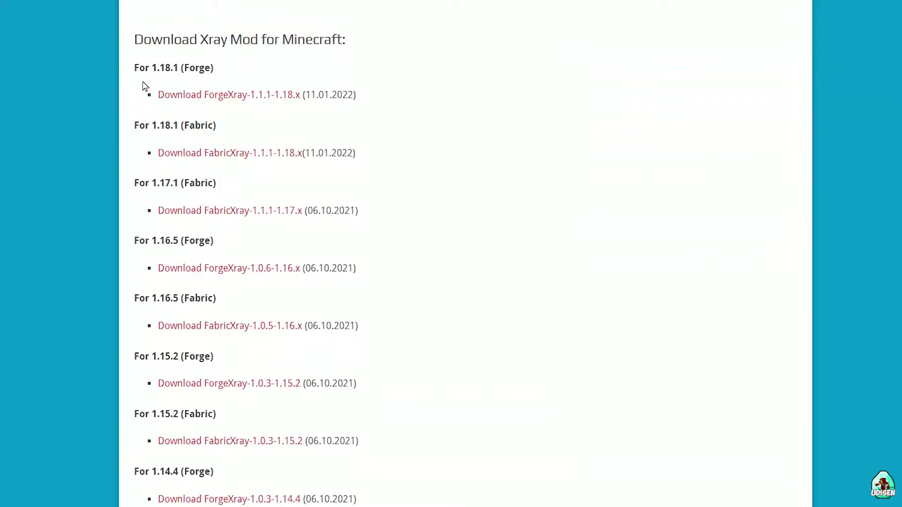
double_click(193, 69)
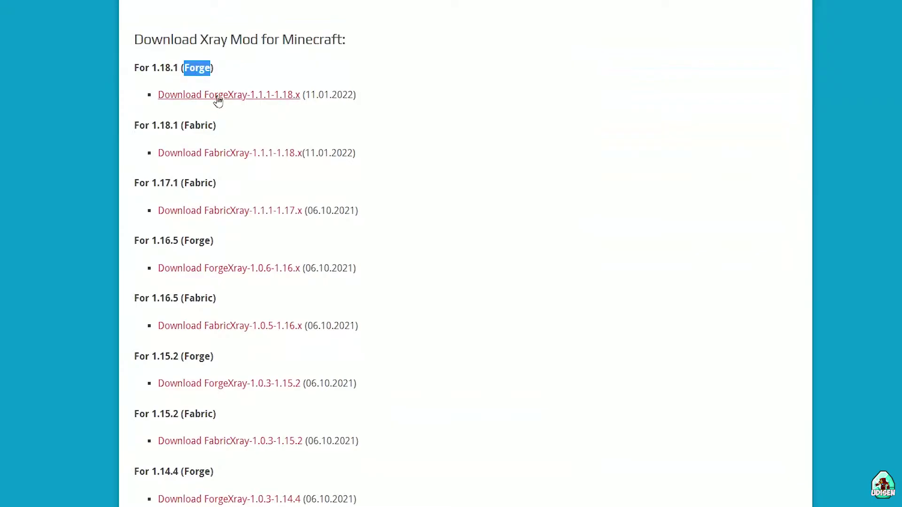
click(217, 96)
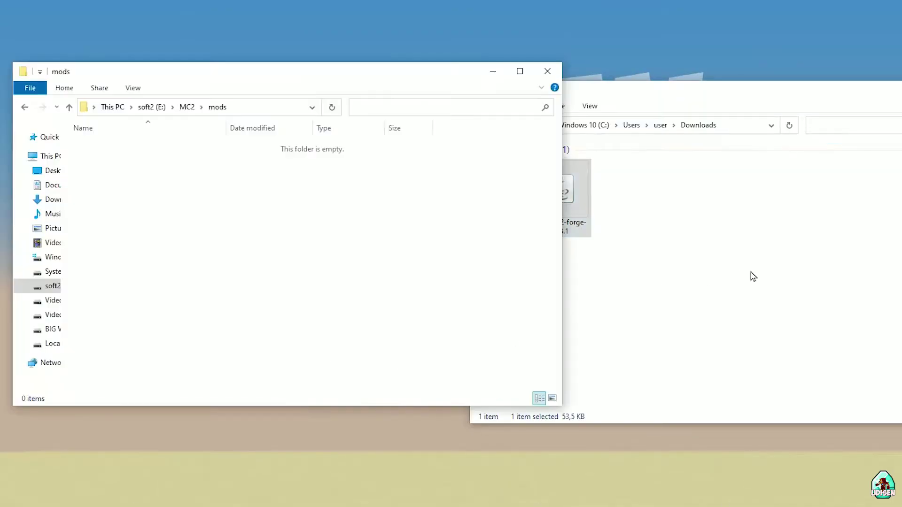
Step: Drag the xray jar into the mods folder, then delete that moved copy
click(738, 263)
drag(559, 192, 191, 203)
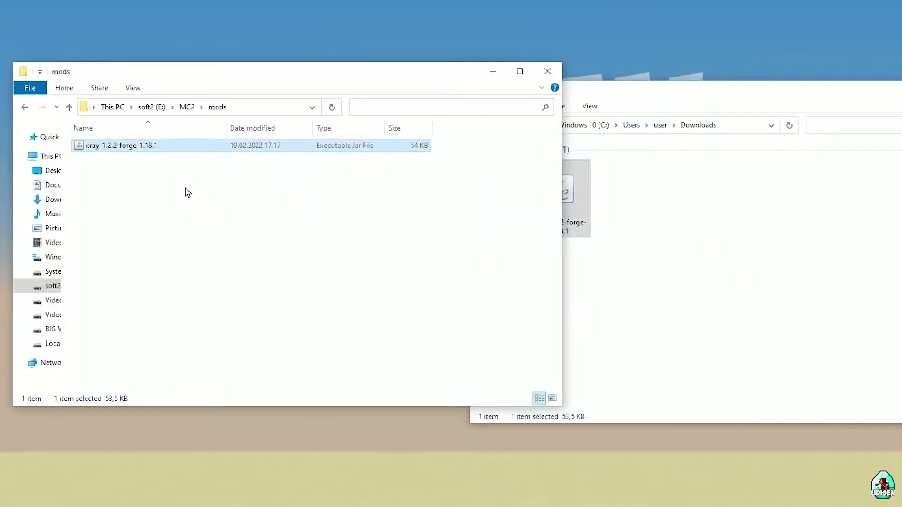
click(185, 191)
click(216, 145)
key(Delete)
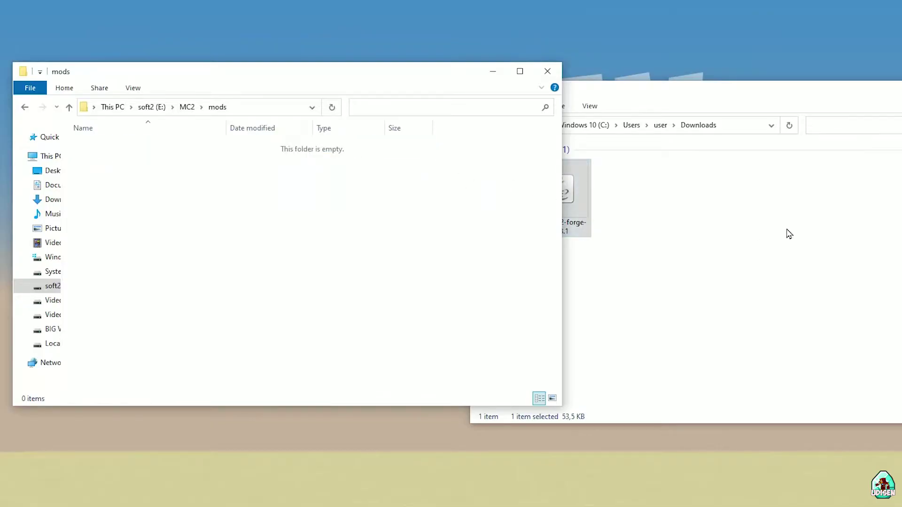
Step: Copy xray-1.2.2-forge-1.18.1 jar from Downloads and paste it into E:\MC2\mods
click(786, 234)
click(554, 187)
right_click(554, 188)
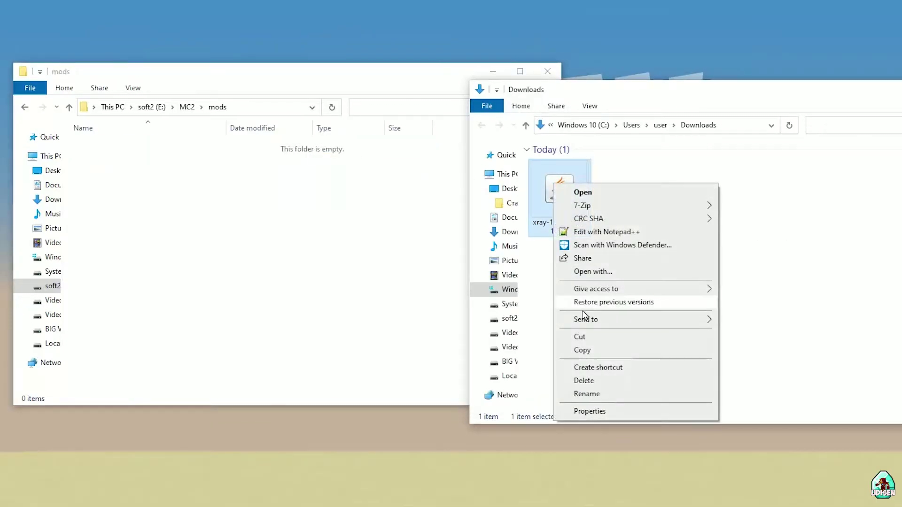
click(583, 350)
right_click(235, 179)
click(263, 280)
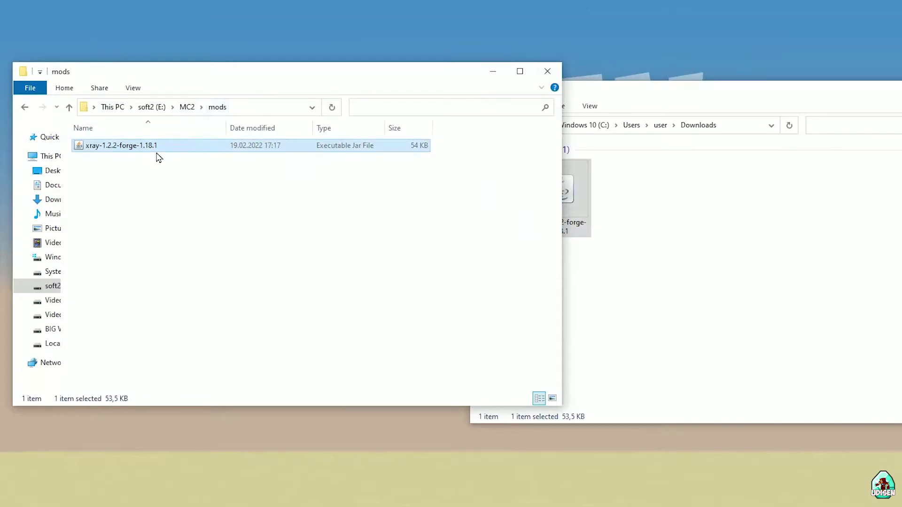
click(493, 71)
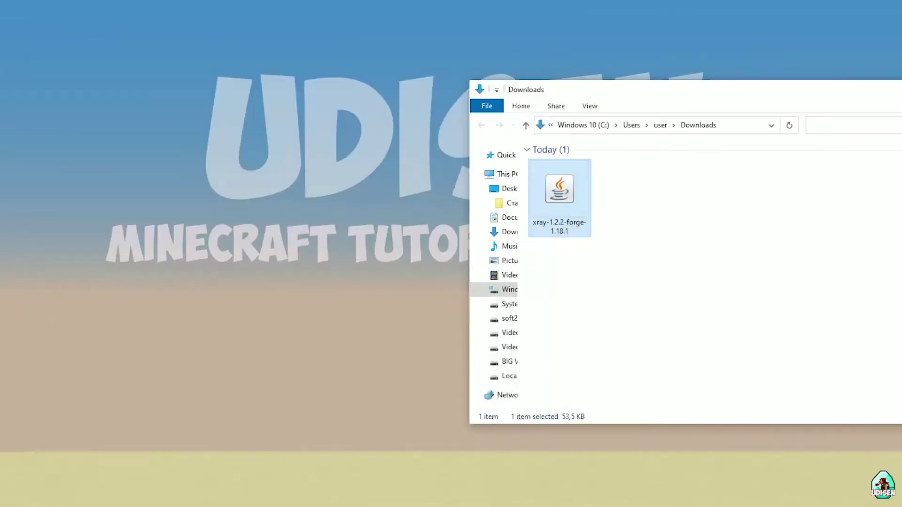
key(super+d)
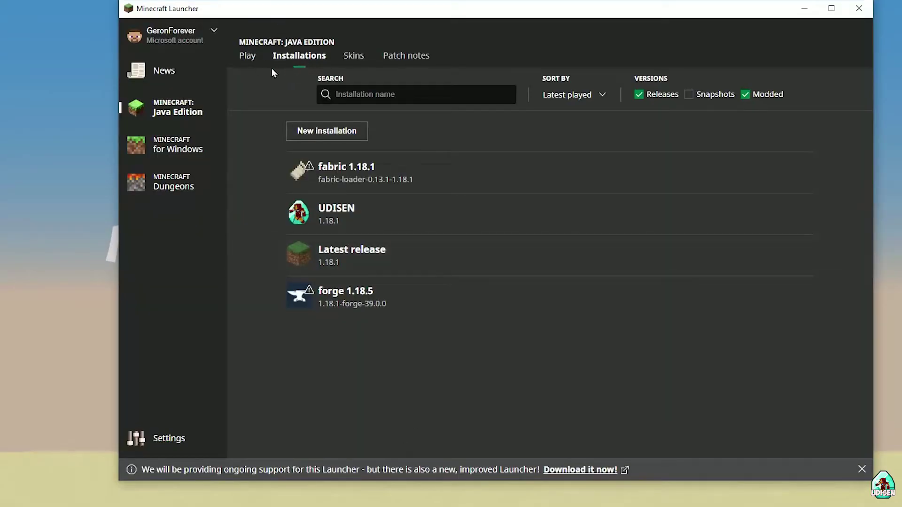
Step: Toggle the modded-installations filter, review forge 1.18.5's settings, and launch it
click(773, 99)
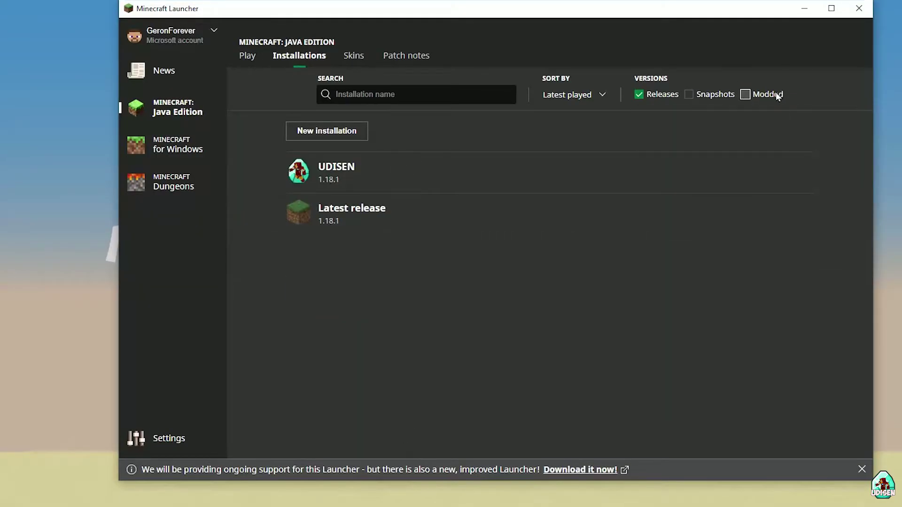
click(765, 96)
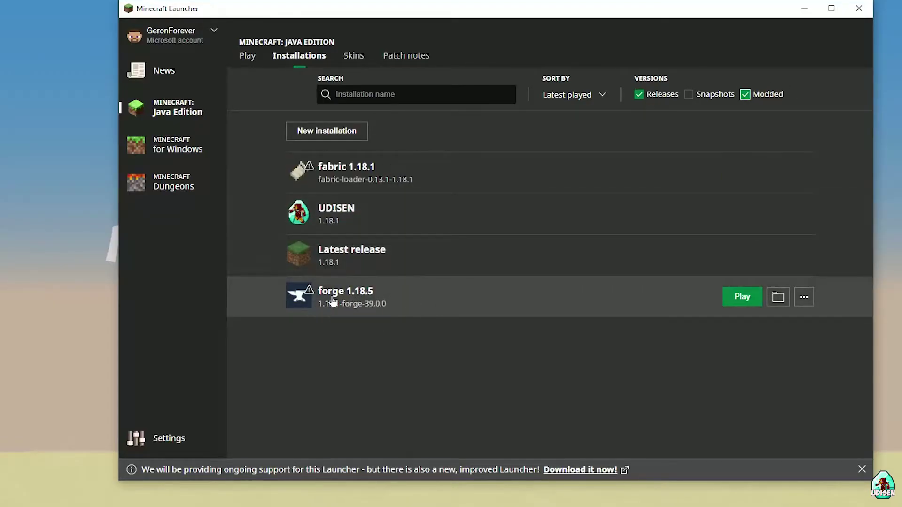
click(407, 298)
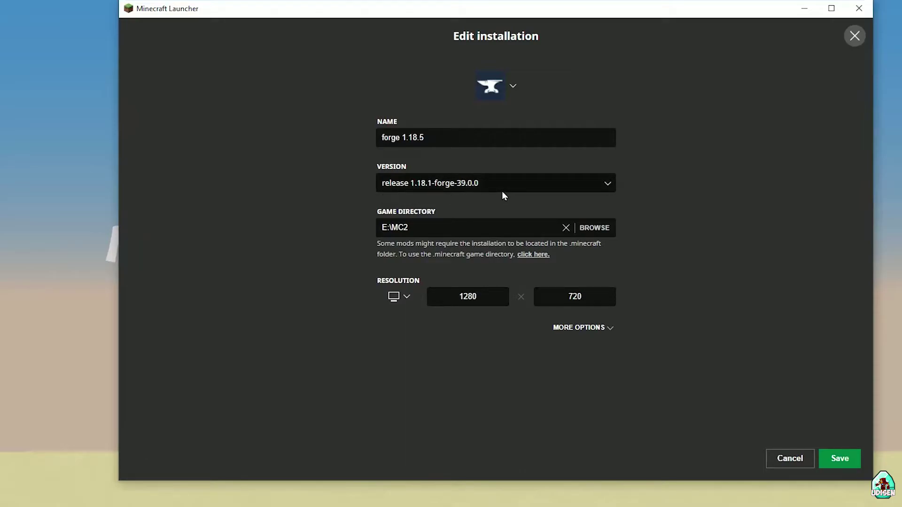
click(839, 460)
click(746, 301)
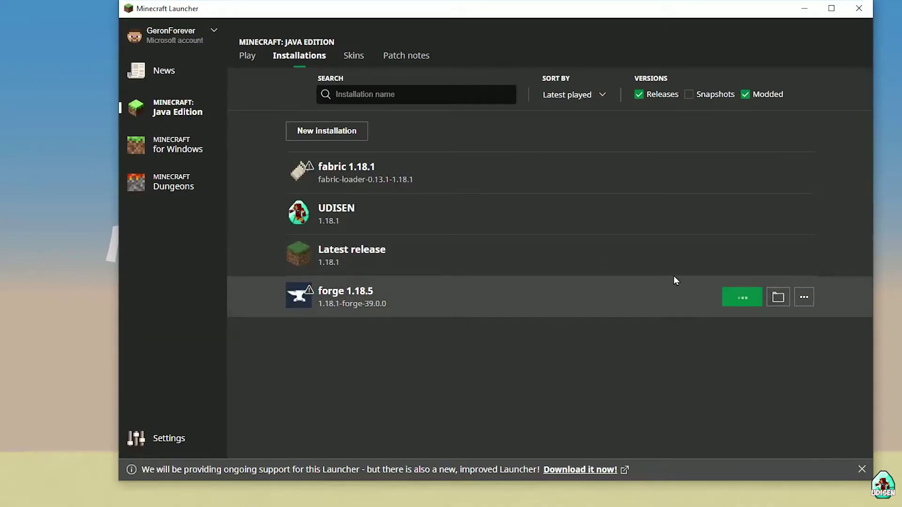
Step: Rename the installation from 'forge 1.18.5' to 'forge 1.18.1' and save
click(606, 298)
click(448, 134)
key(BackSpace)
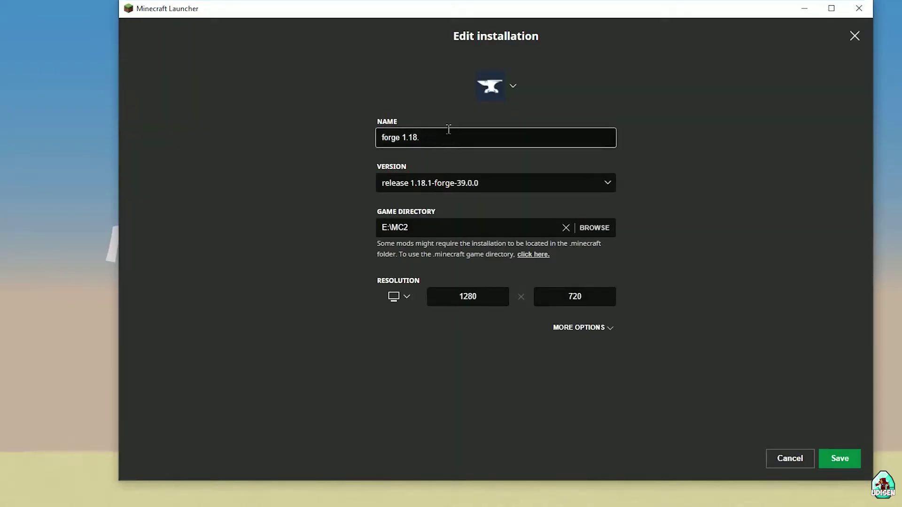
text(1)
click(826, 460)
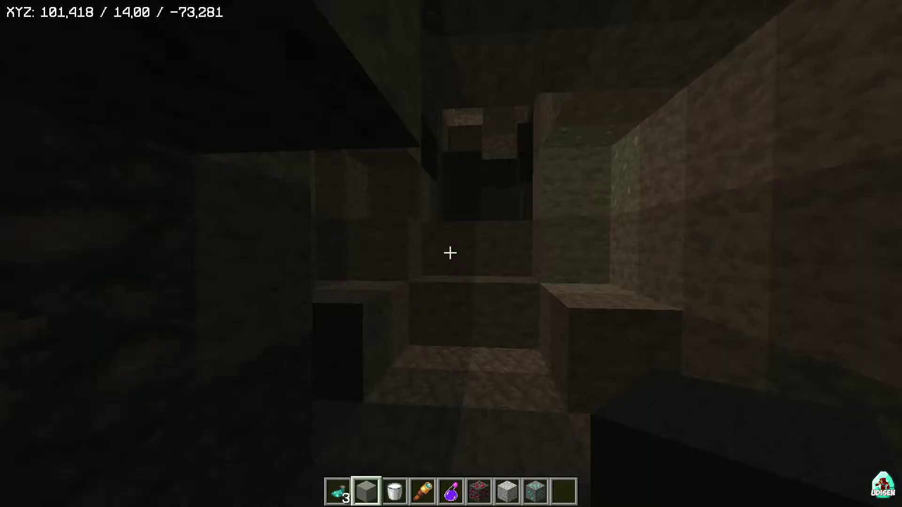
Step: Pause the game and scroll to Xray in Options > Controls > Key Binds
key(Escape)
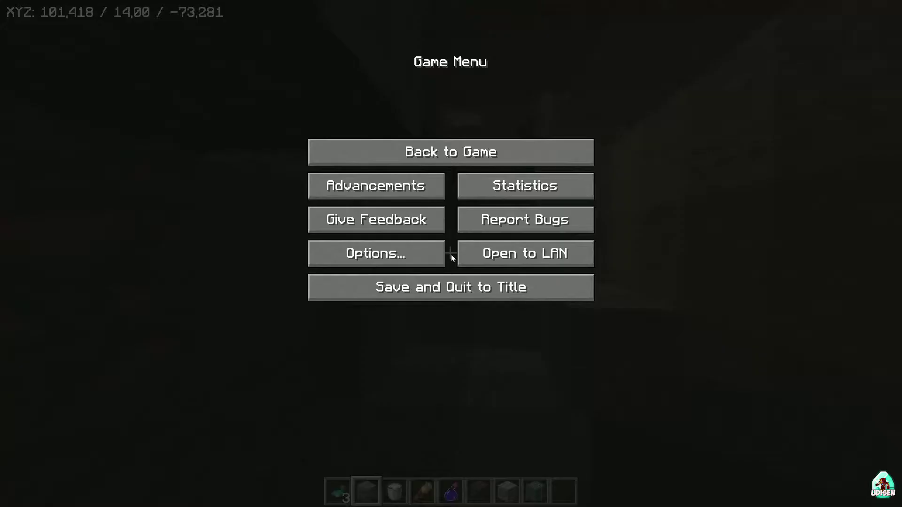
click(428, 258)
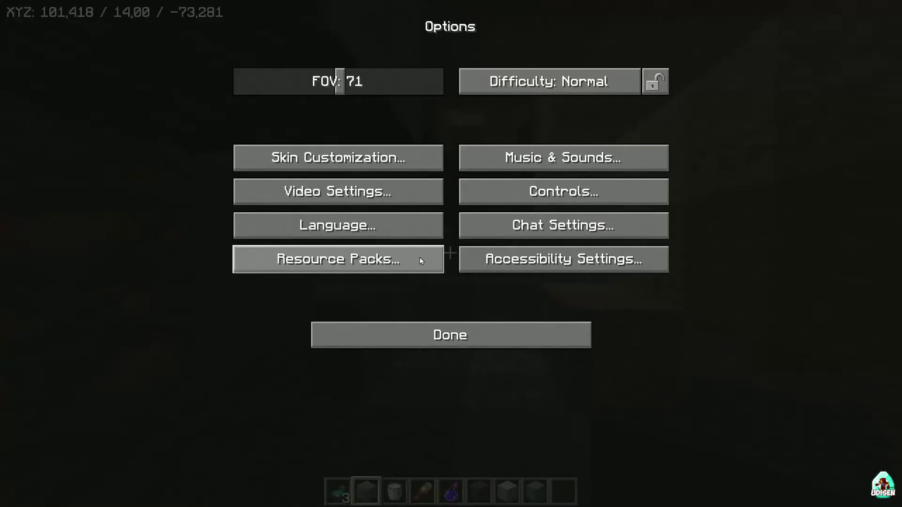
click(548, 191)
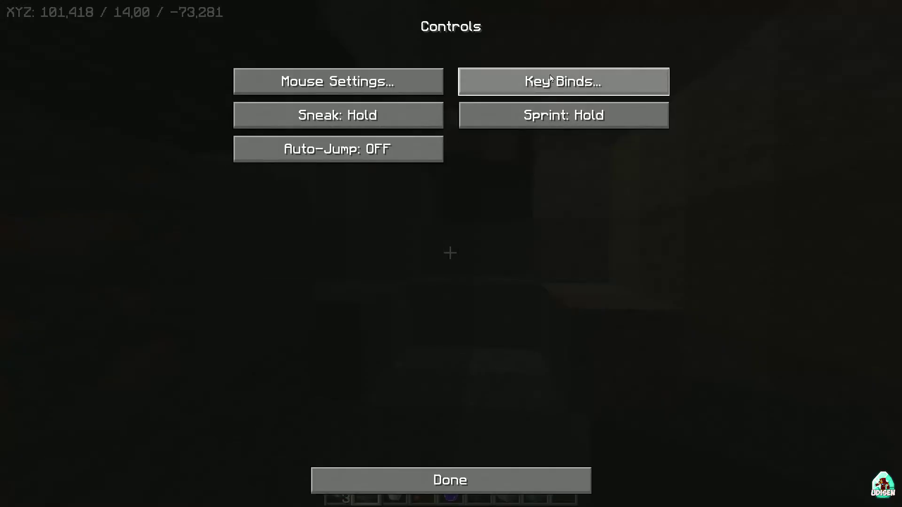
click(570, 83)
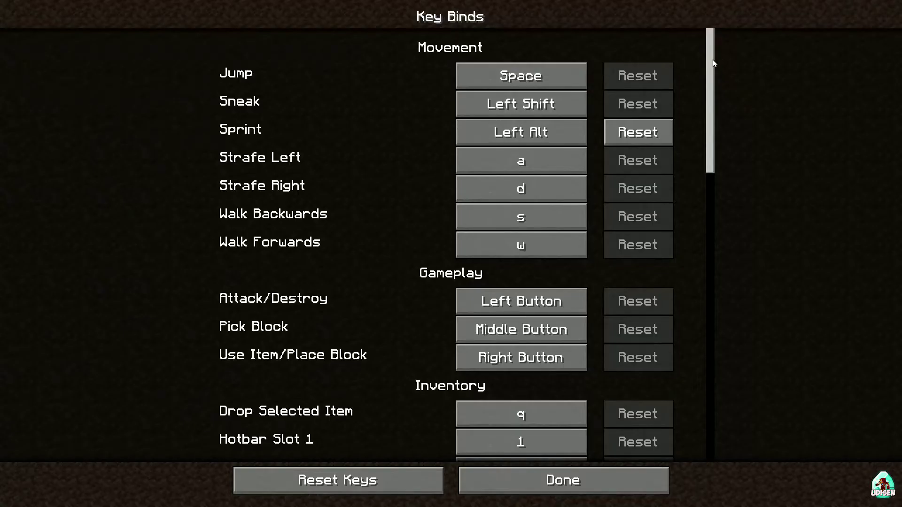
drag(714, 63, 725, 392)
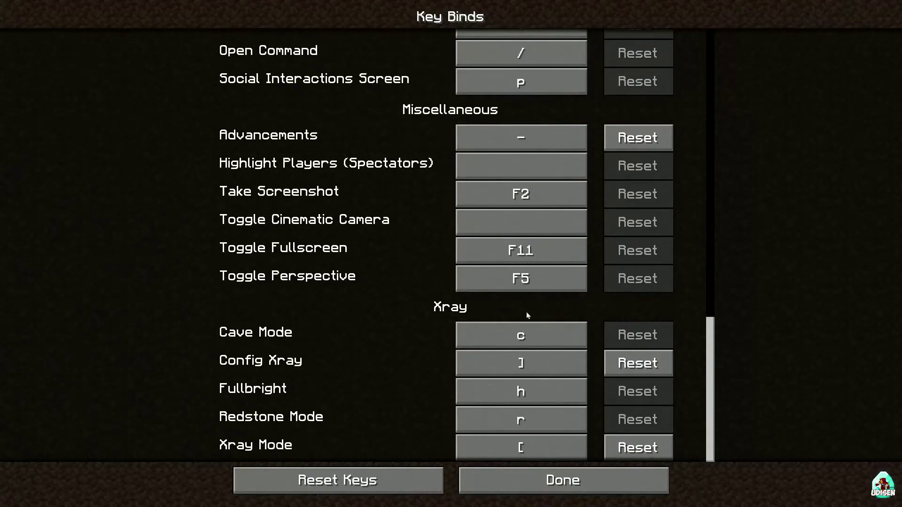
Step: Rebind Xray Mode, trying X, [ and I before settling on [
click(526, 447)
key(x)
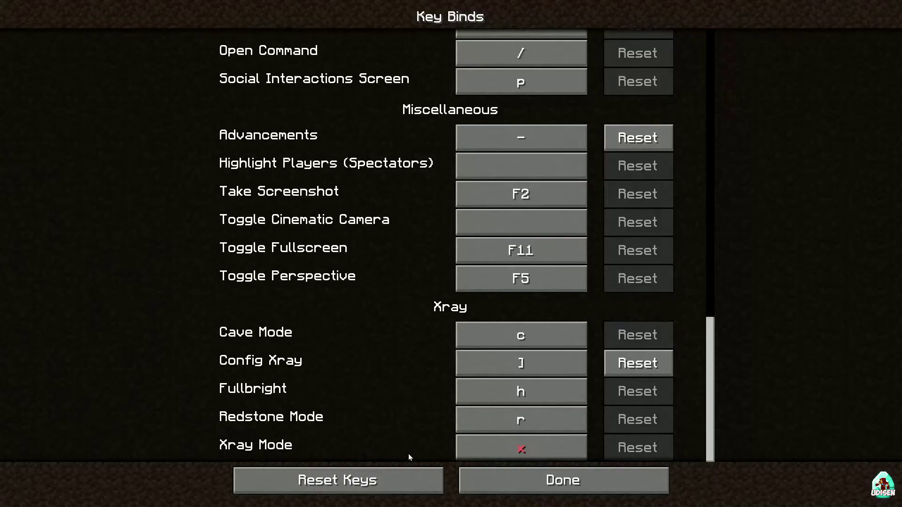
click(539, 450)
key(bracketleft)
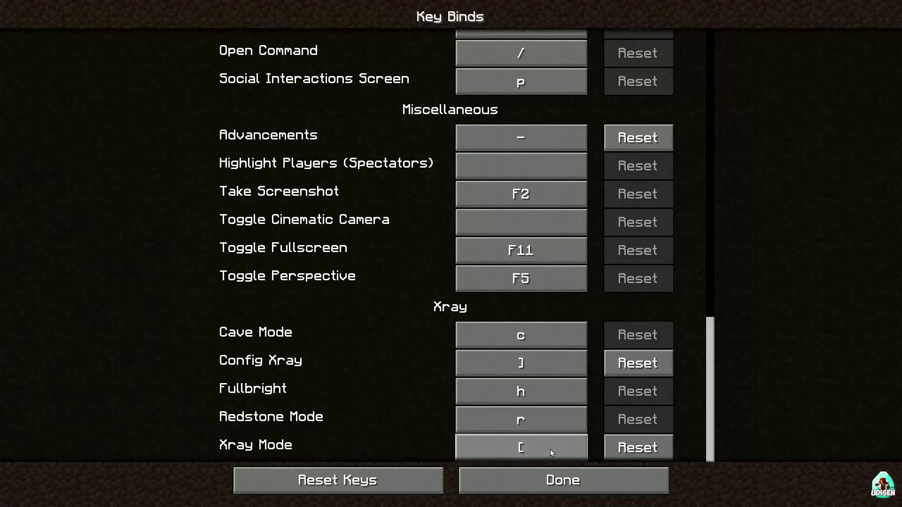
click(551, 450)
key(i)
click(551, 448)
key(bracketleft)
Step: Close Key Binds, Controls and Options, and resume the game
click(554, 475)
click(551, 479)
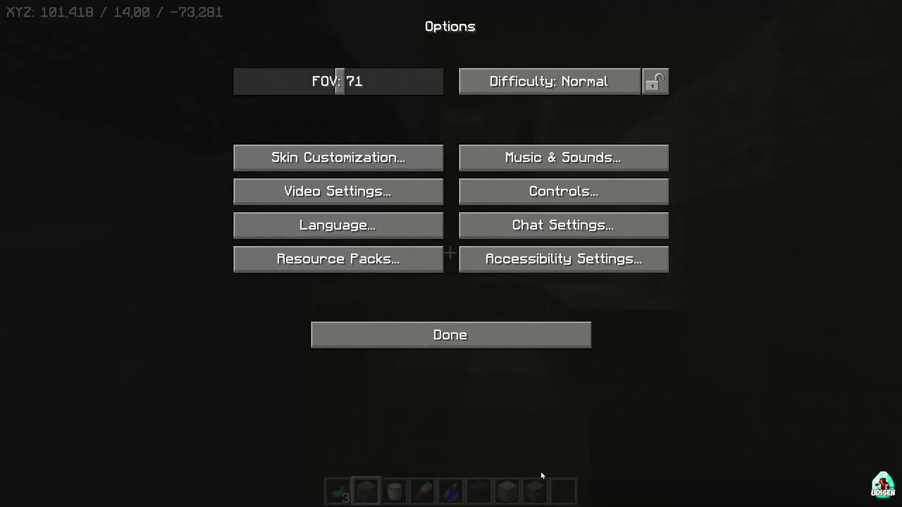
click(504, 345)
click(436, 163)
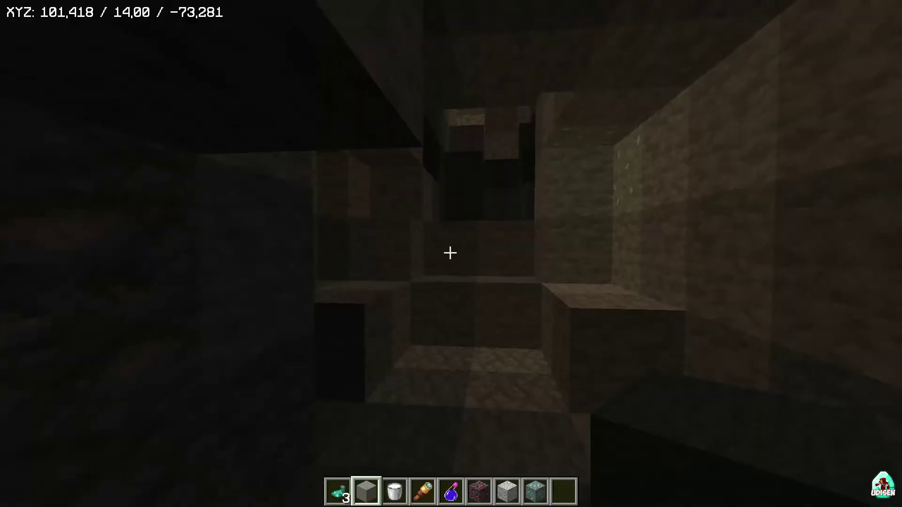
Step: Toggle Xray on and off, then enable Fullbright and Cave Mode in the Xray config
key(bracketleft)
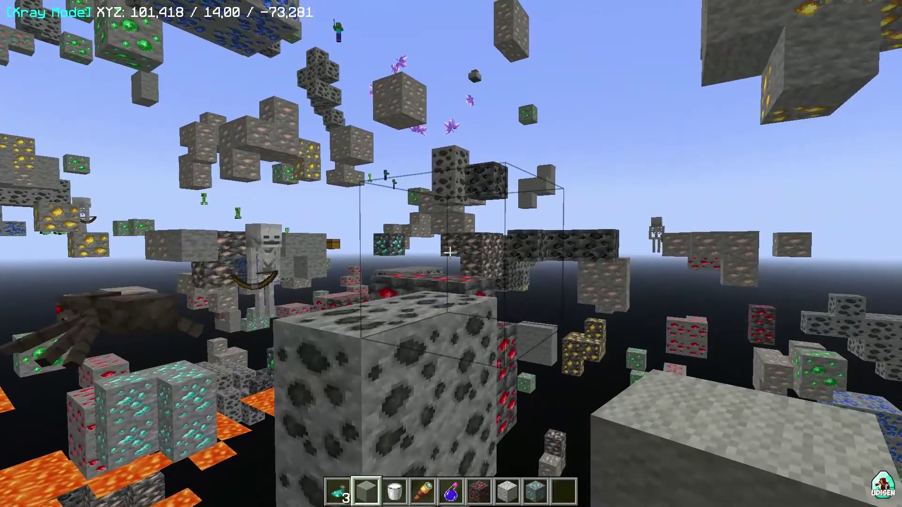
key(bracketleft)
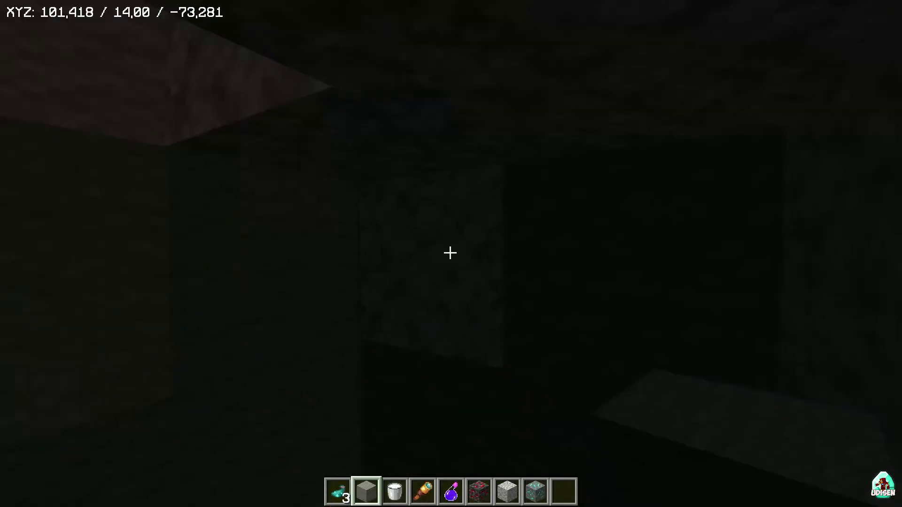
key(backslash)
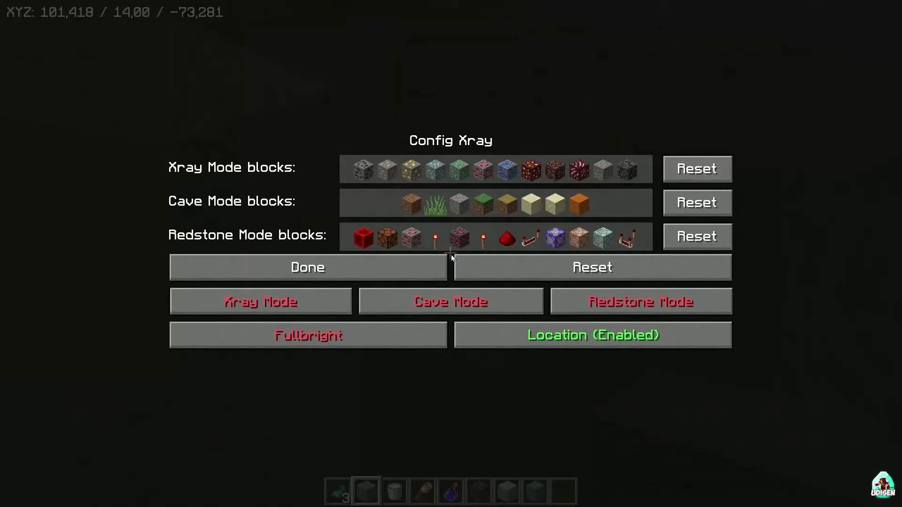
click(336, 344)
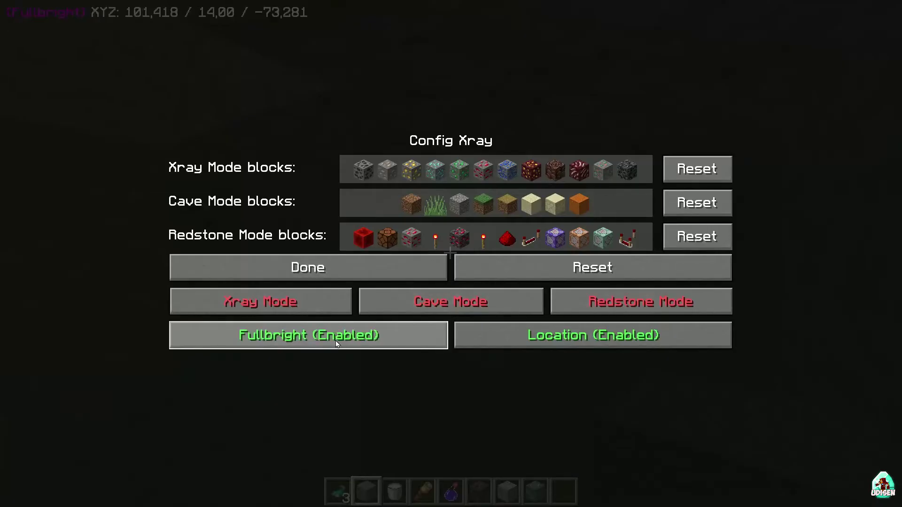
click(438, 311)
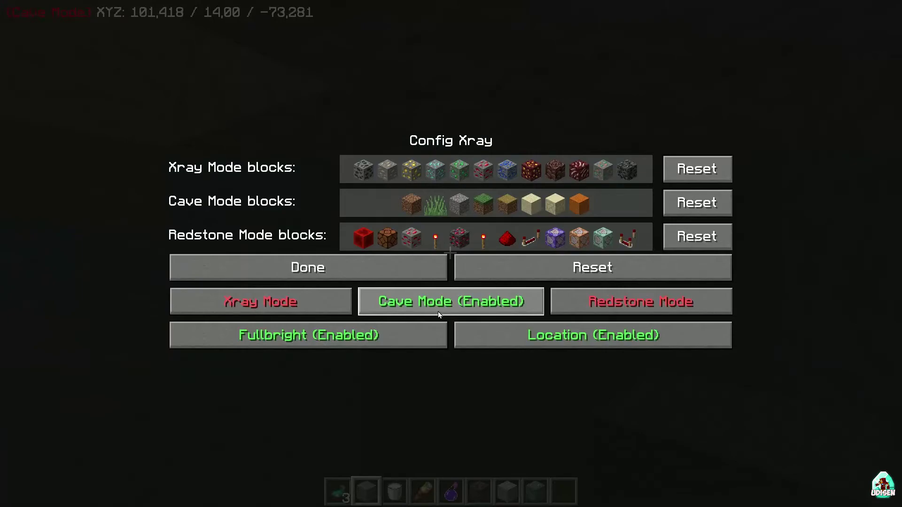
key(Escape)
Step: View the ore field in Xray Mode, then switch the config from Redstone Mode to Cave Mode
key(x)
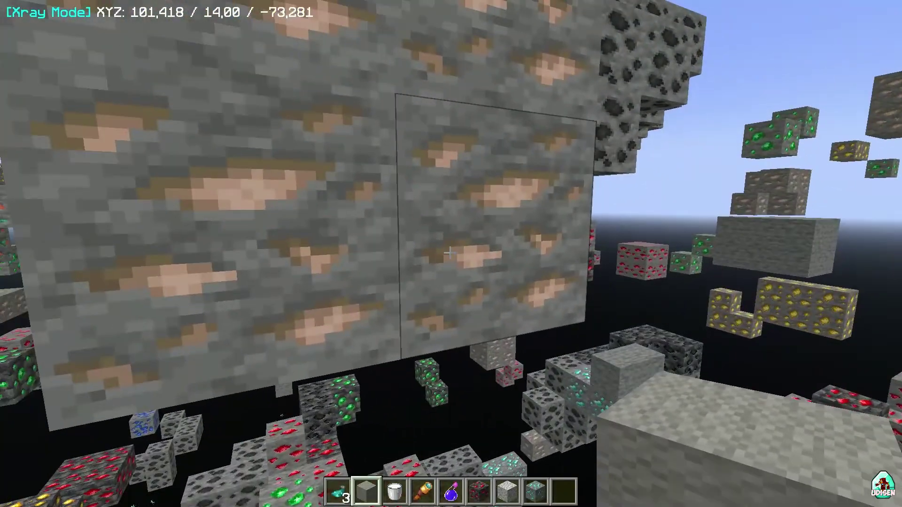
key(w)
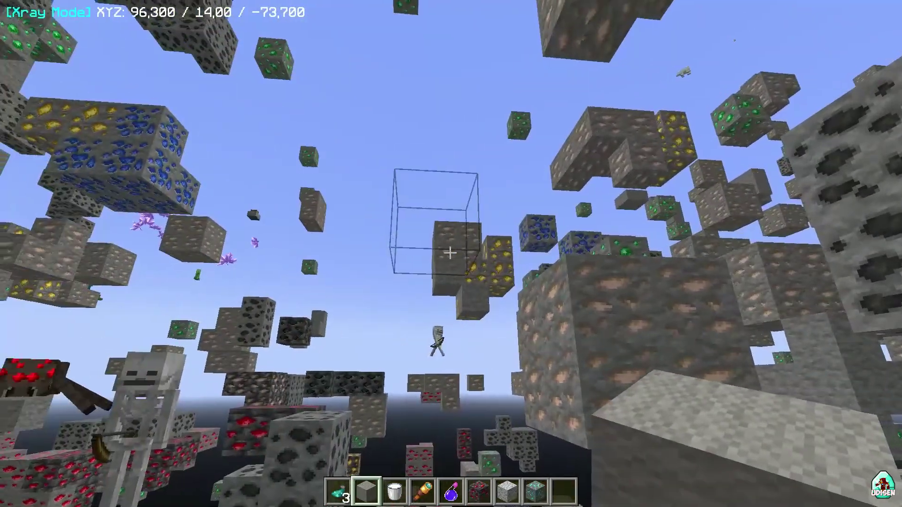
key(x)
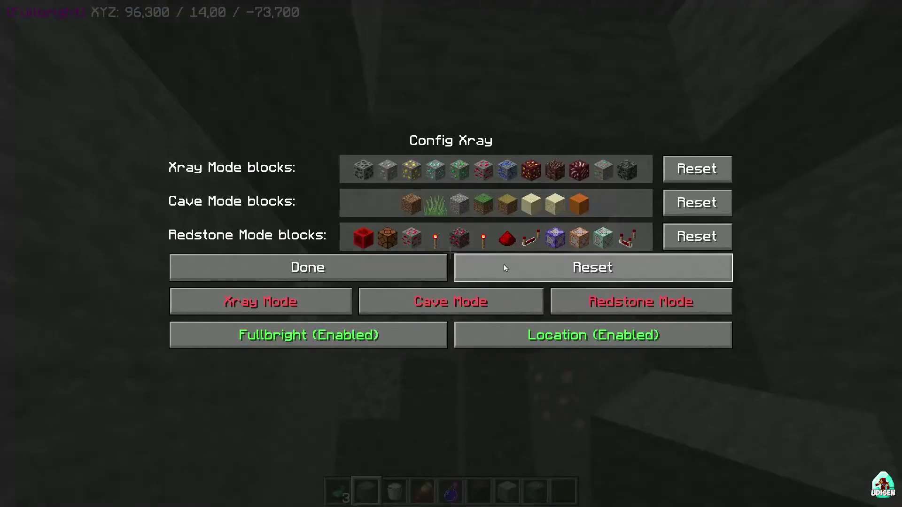
click(585, 308)
click(486, 303)
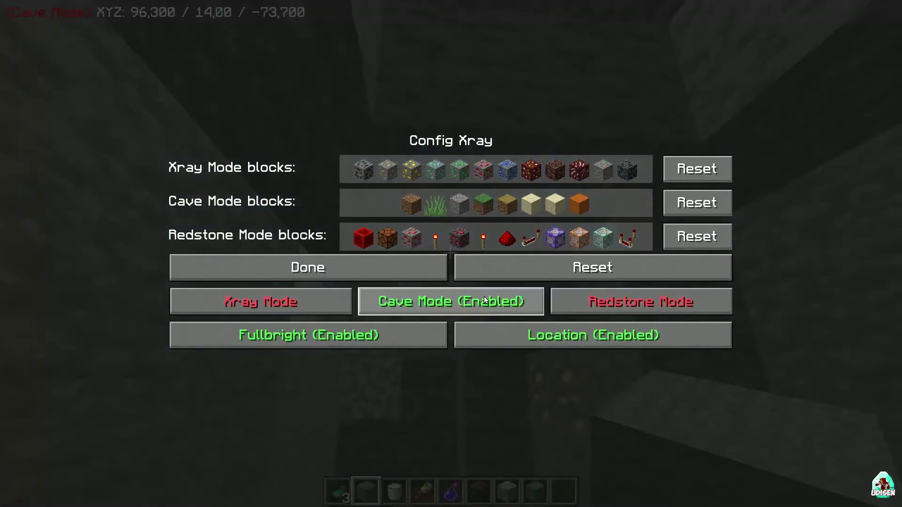
click(362, 275)
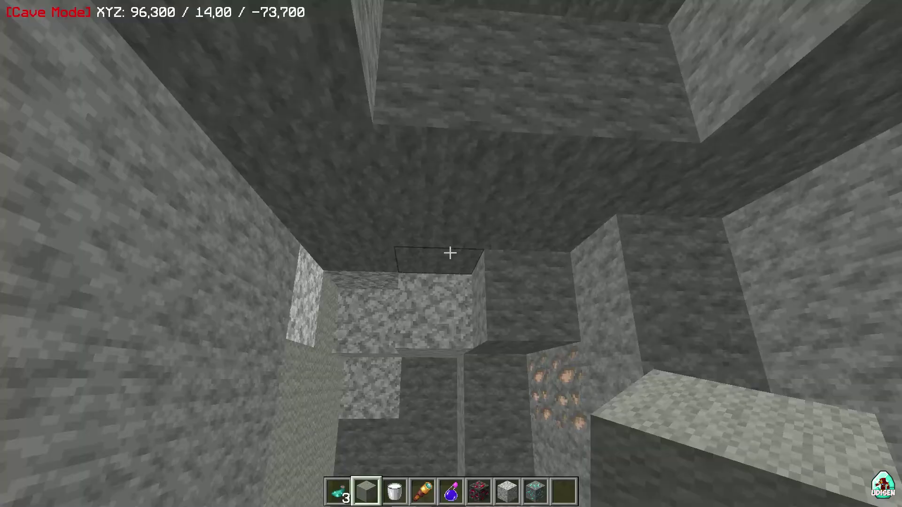
Step: Cycle Xray off so only Fullbright remains, then reopen the Xray configuration screen
key(x)
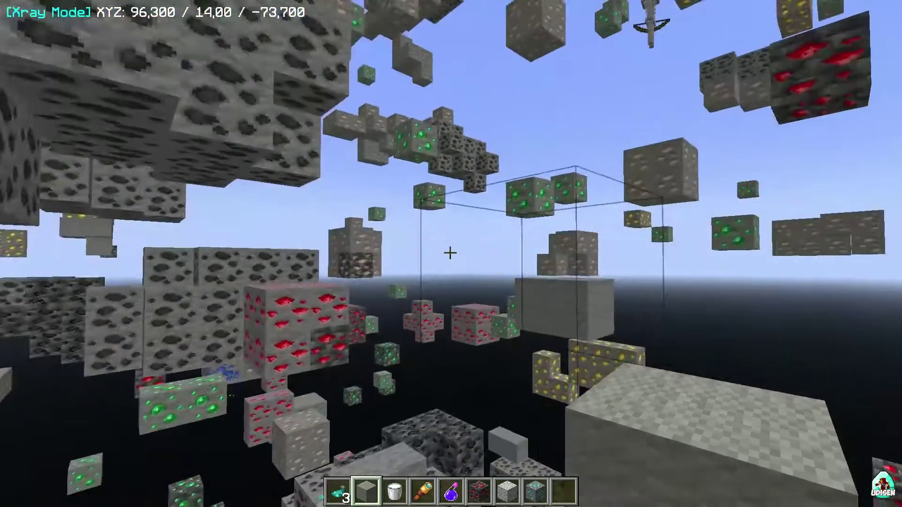
key(x)
key(x)
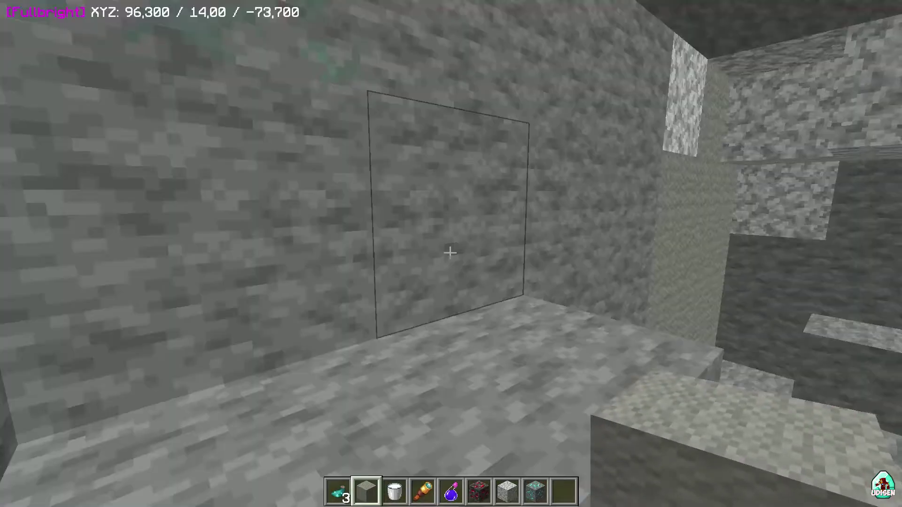
key(c)
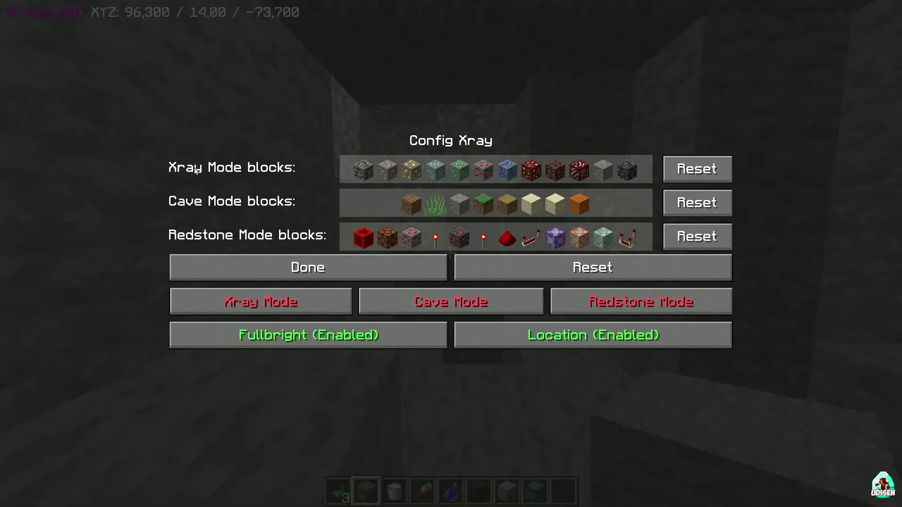
Step: Add Furnace to the Xray Mode block list, save it, and close the Xray settings
click(479, 172)
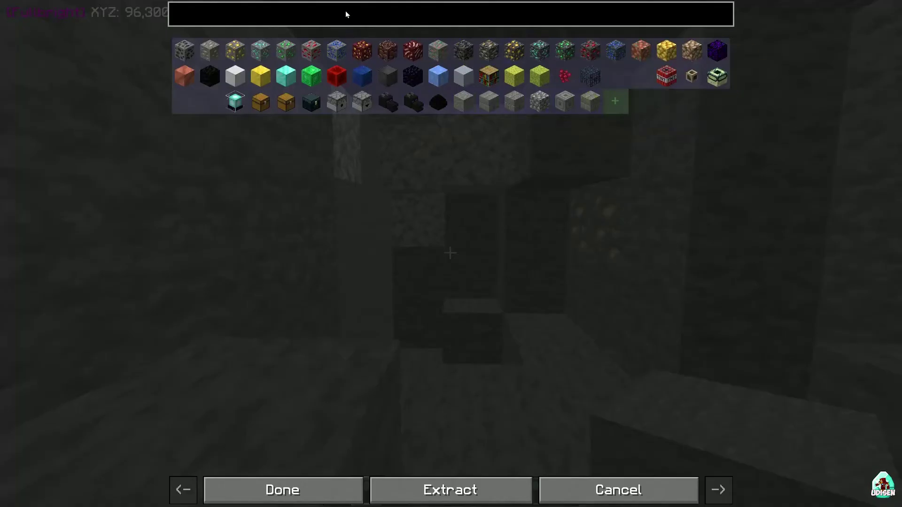
click(610, 101)
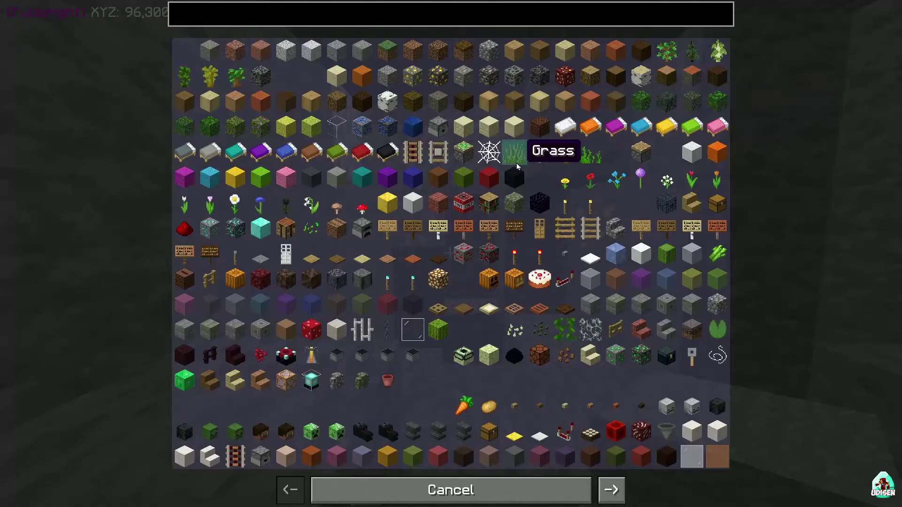
click(362, 230)
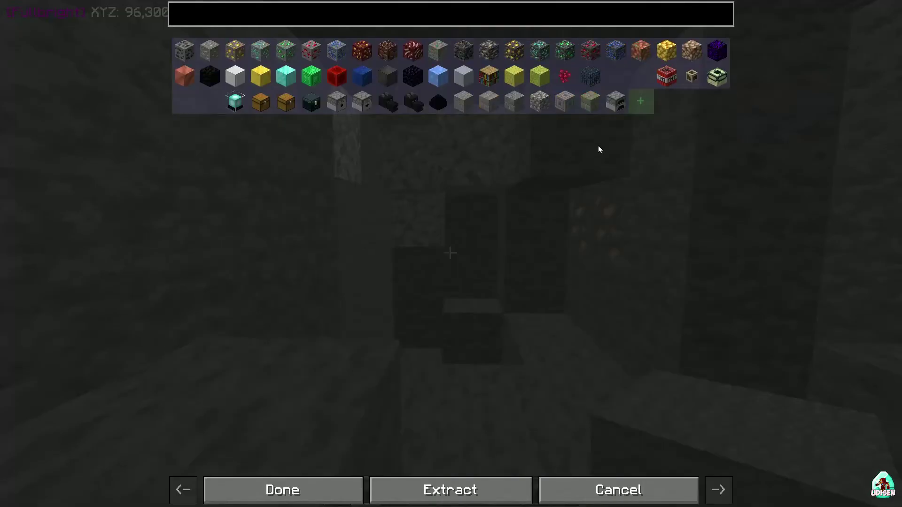
click(333, 485)
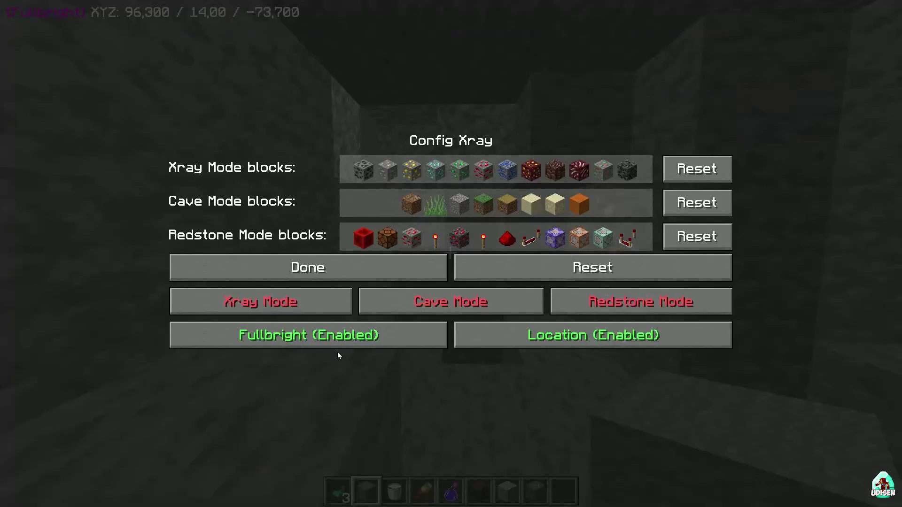
click(307, 268)
Step: Search 'fur' in the creative inventory and put the furnace in hotbar slot 9
key(e)
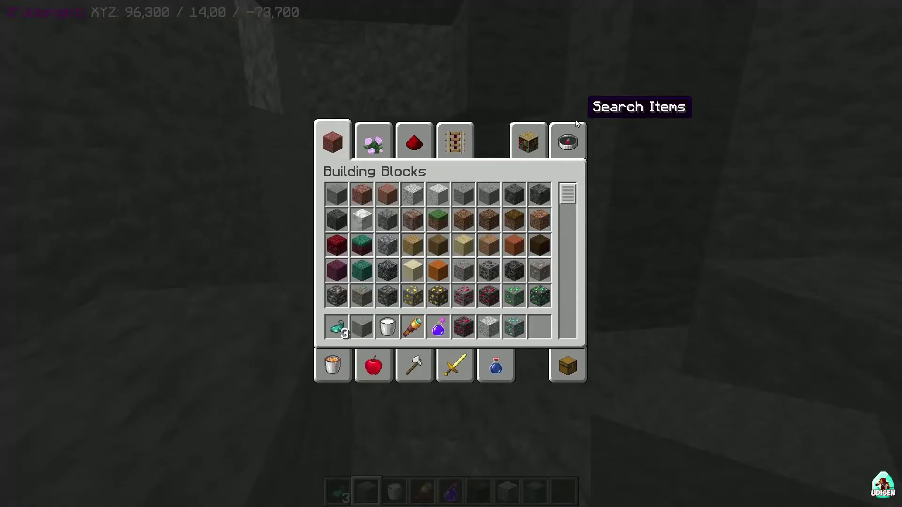
click(571, 126)
text(fur)
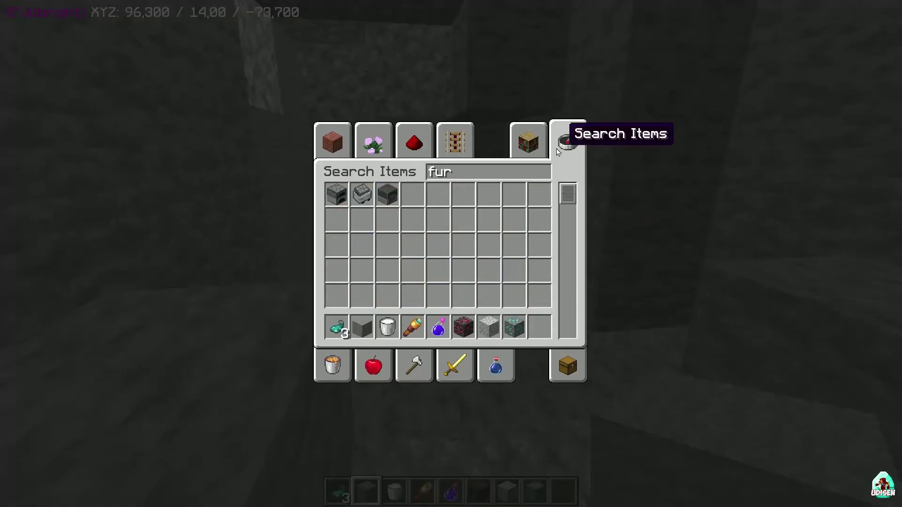
click(336, 194)
click(540, 326)
key(e)
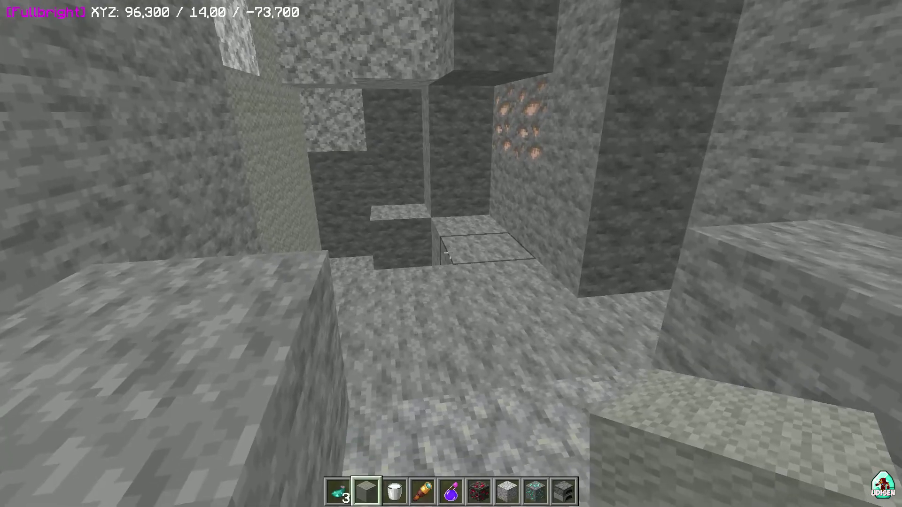
key(9)
Step: Place the furnace in a mined hole in the cave wall and cover it with stone
key(w)
click(450, 253)
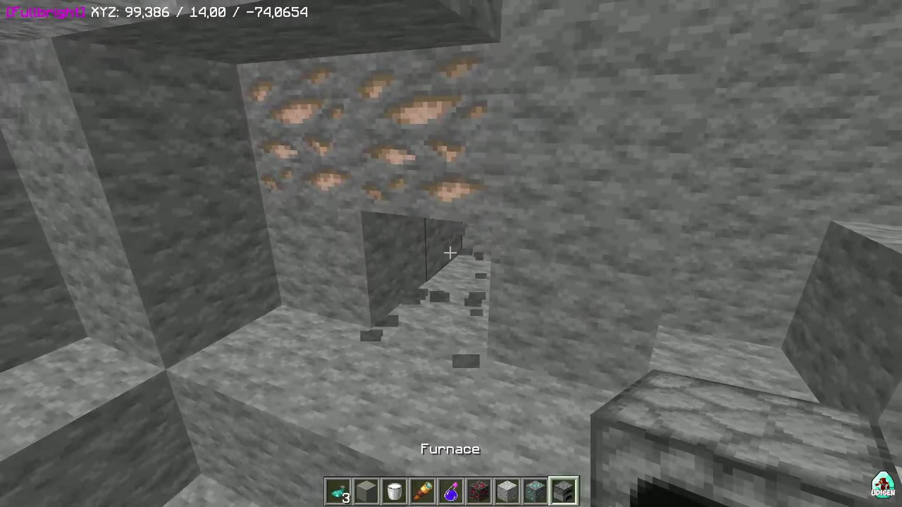
right_click(450, 254)
middle_click(451, 254)
click(450, 253)
right_click(450, 254)
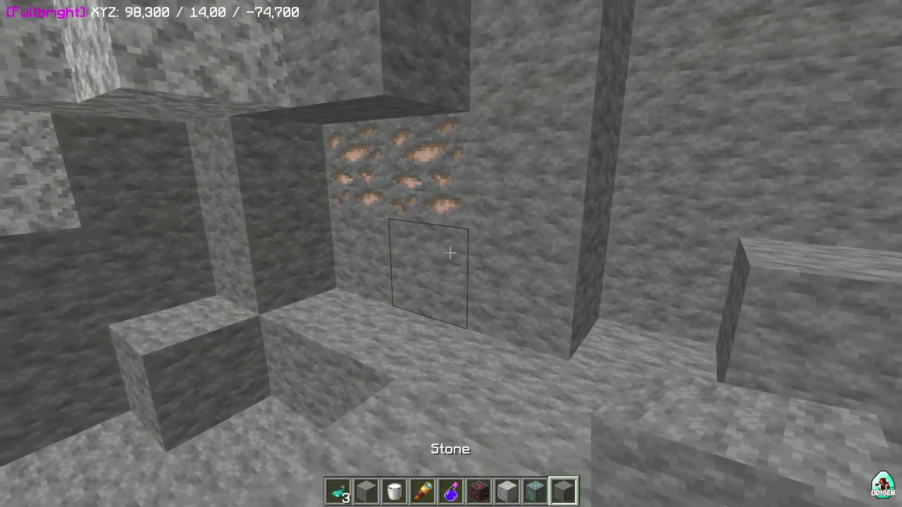
Step: Switch to Xray Mode to see the buried furnace, then reopen the Xray config
key(x)
key(w)
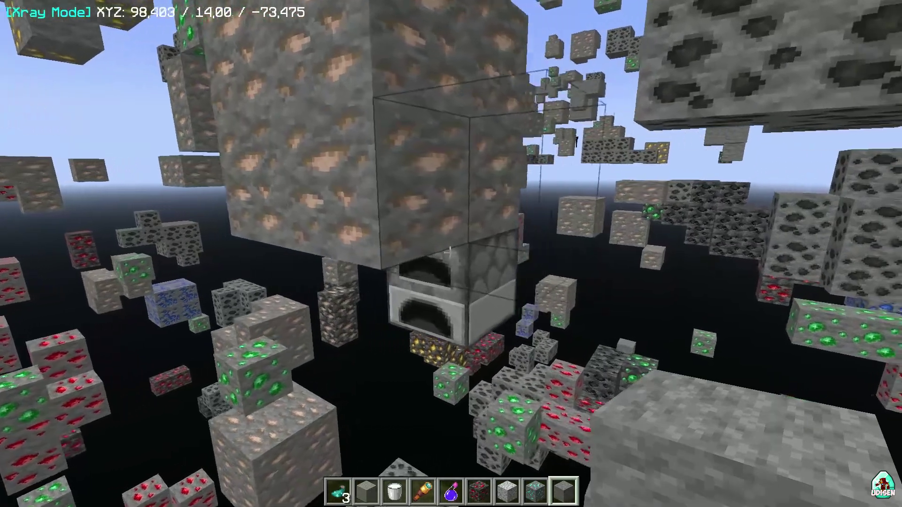
key(d)
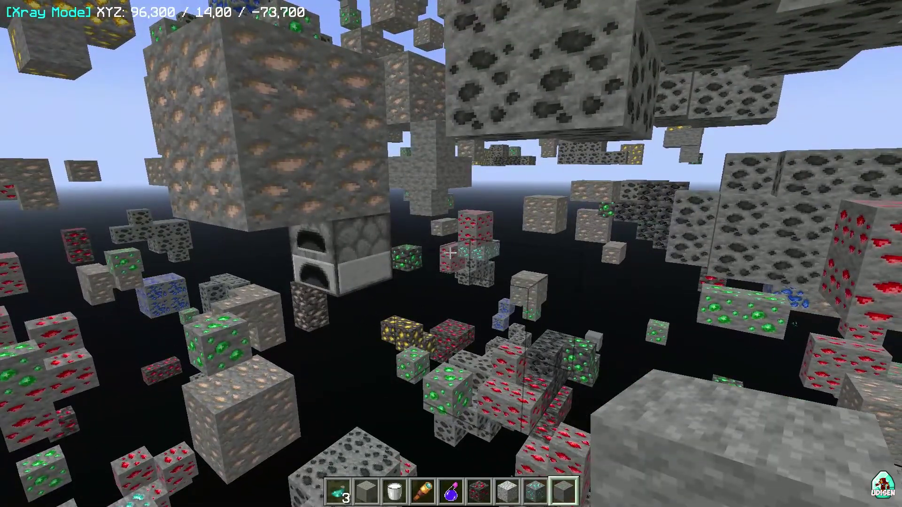
key(backslash)
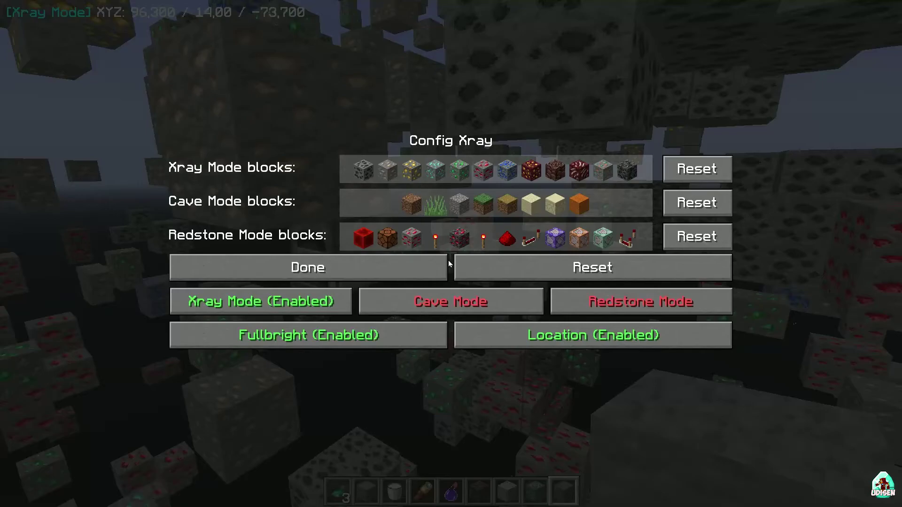
Step: Delete Furnace from the Xray Mode block list and close the Xray settings
click(589, 180)
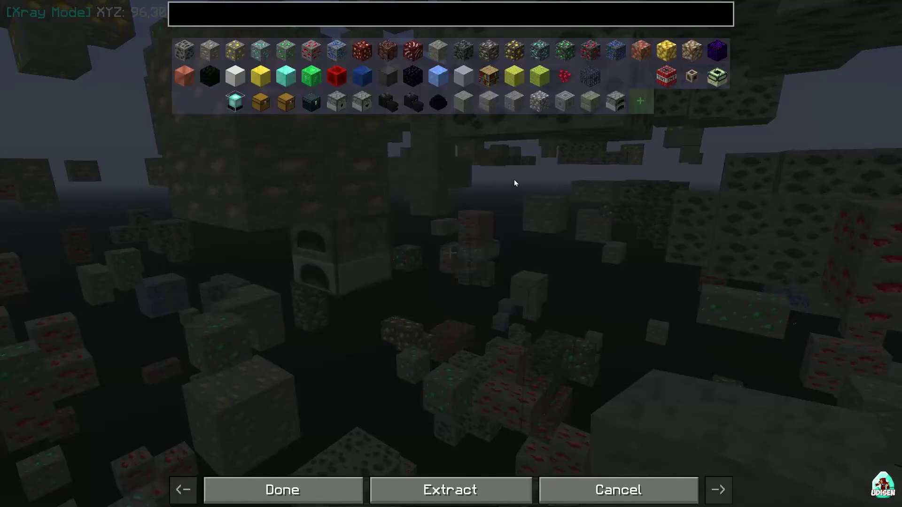
right_click(615, 103)
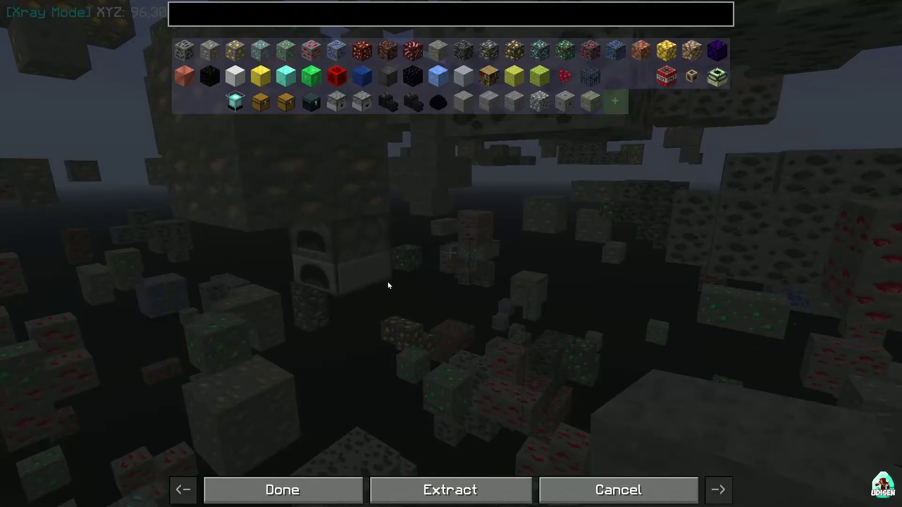
click(303, 482)
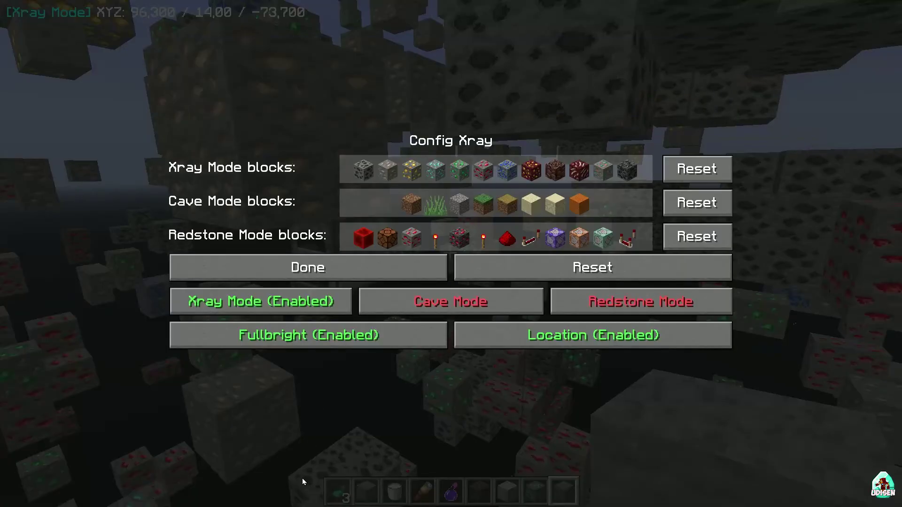
click(320, 276)
Step: Toggle Xray off and on to confirm the furnace no longer shows in the ore field
key(x)
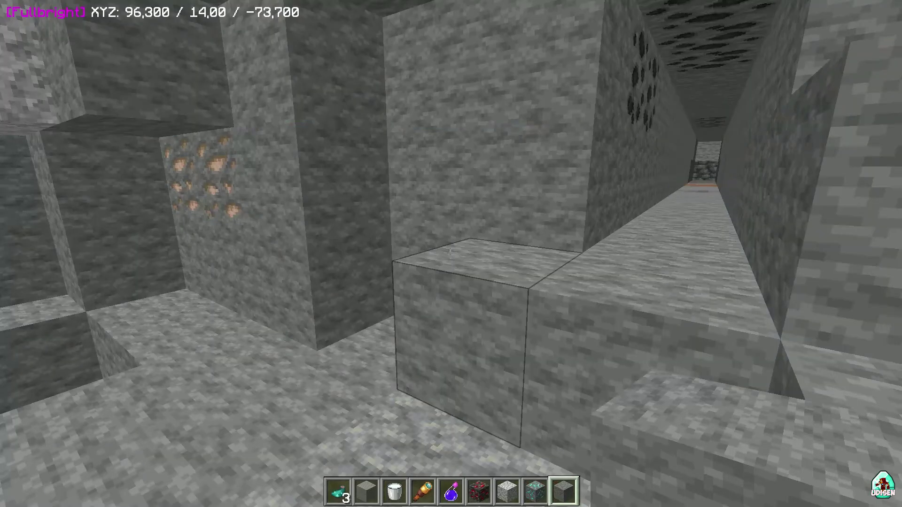
key(x)
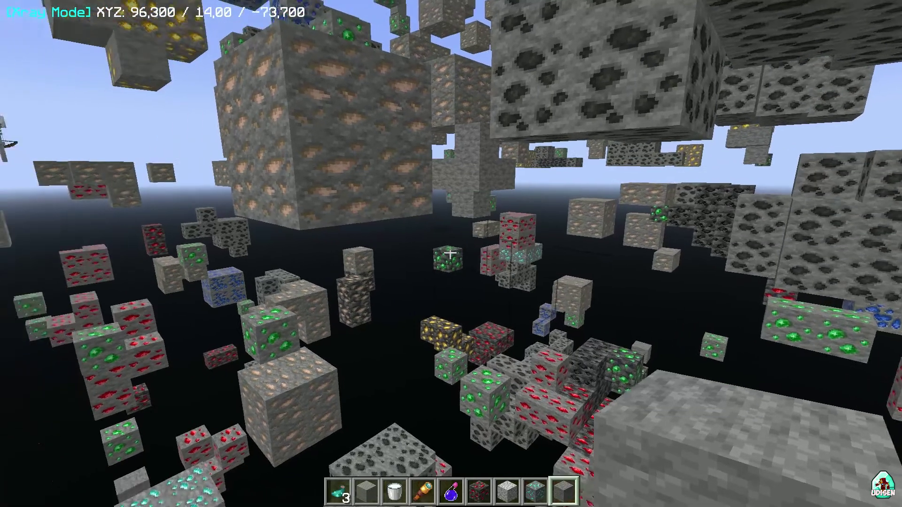
click(450, 254)
key(w)
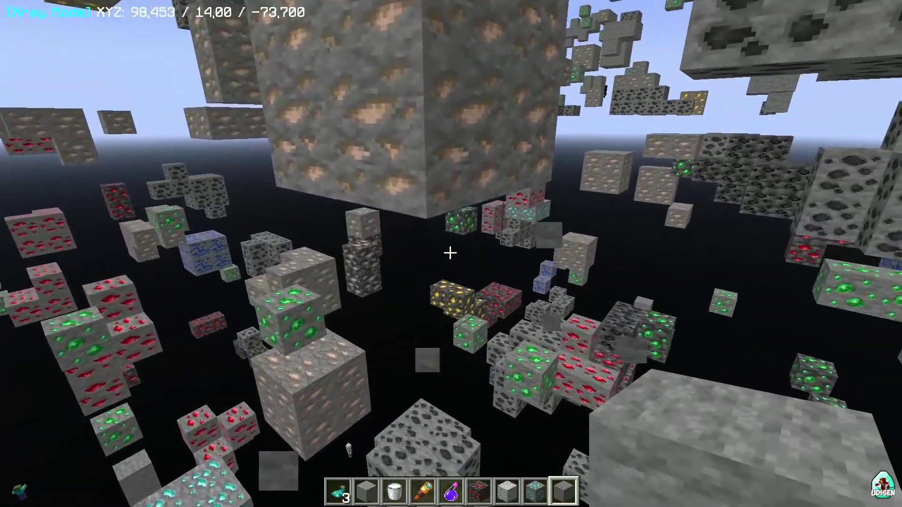
key(s)
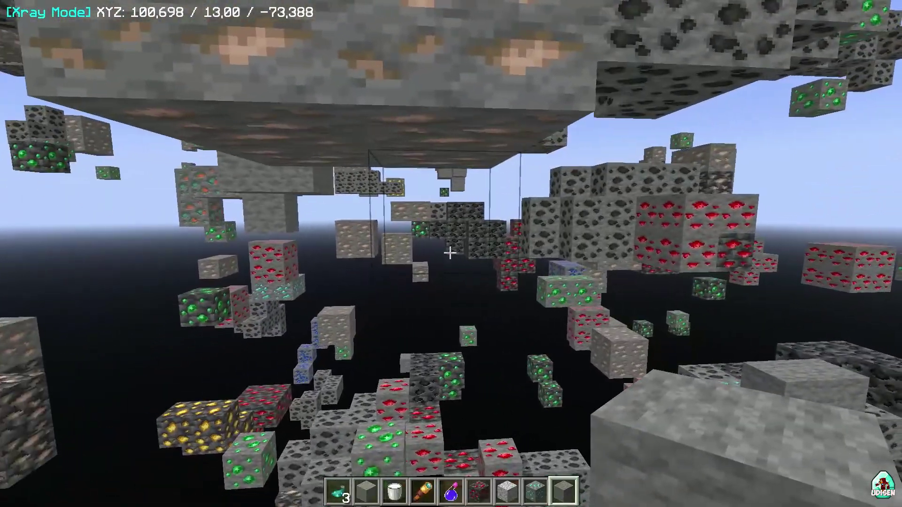
Step: Turn Xray off to leave only Fullbright and walk back into the coal ore tunnel
key(z)
key(Escape)
key(x)
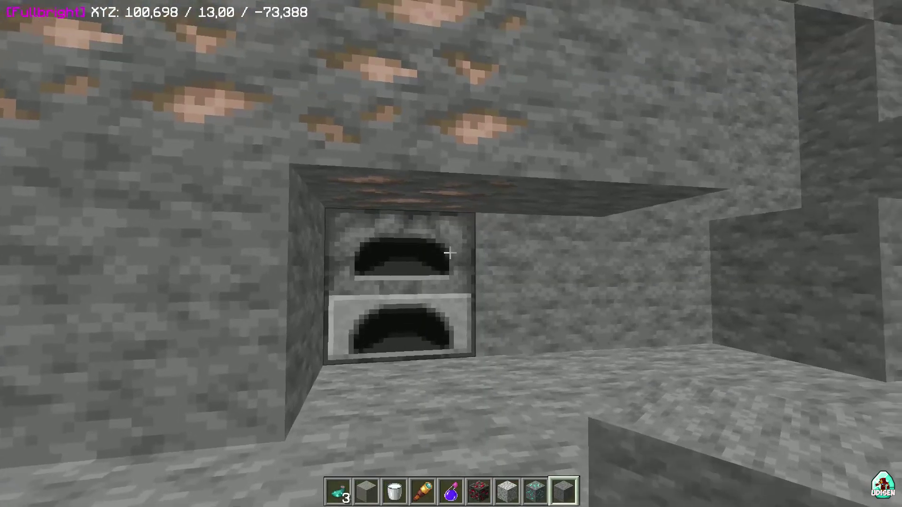
key(w)
key(space)
key(w)
key(space)
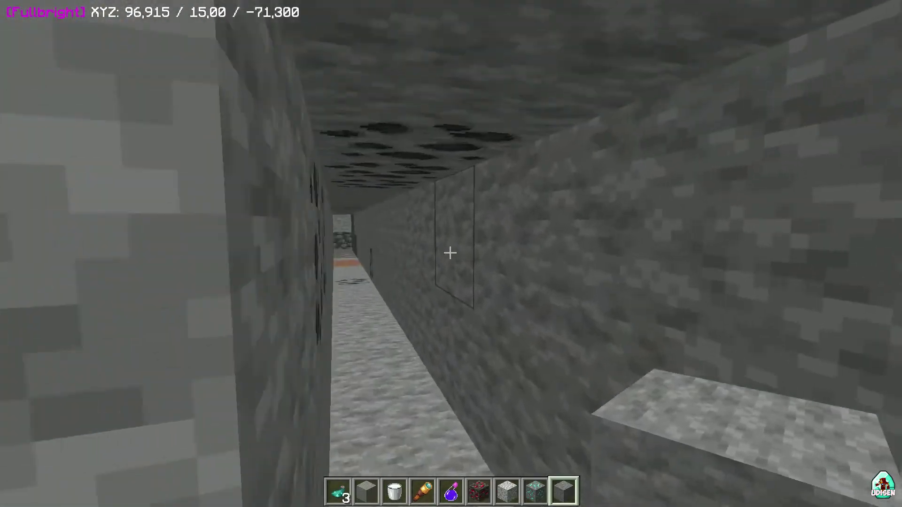